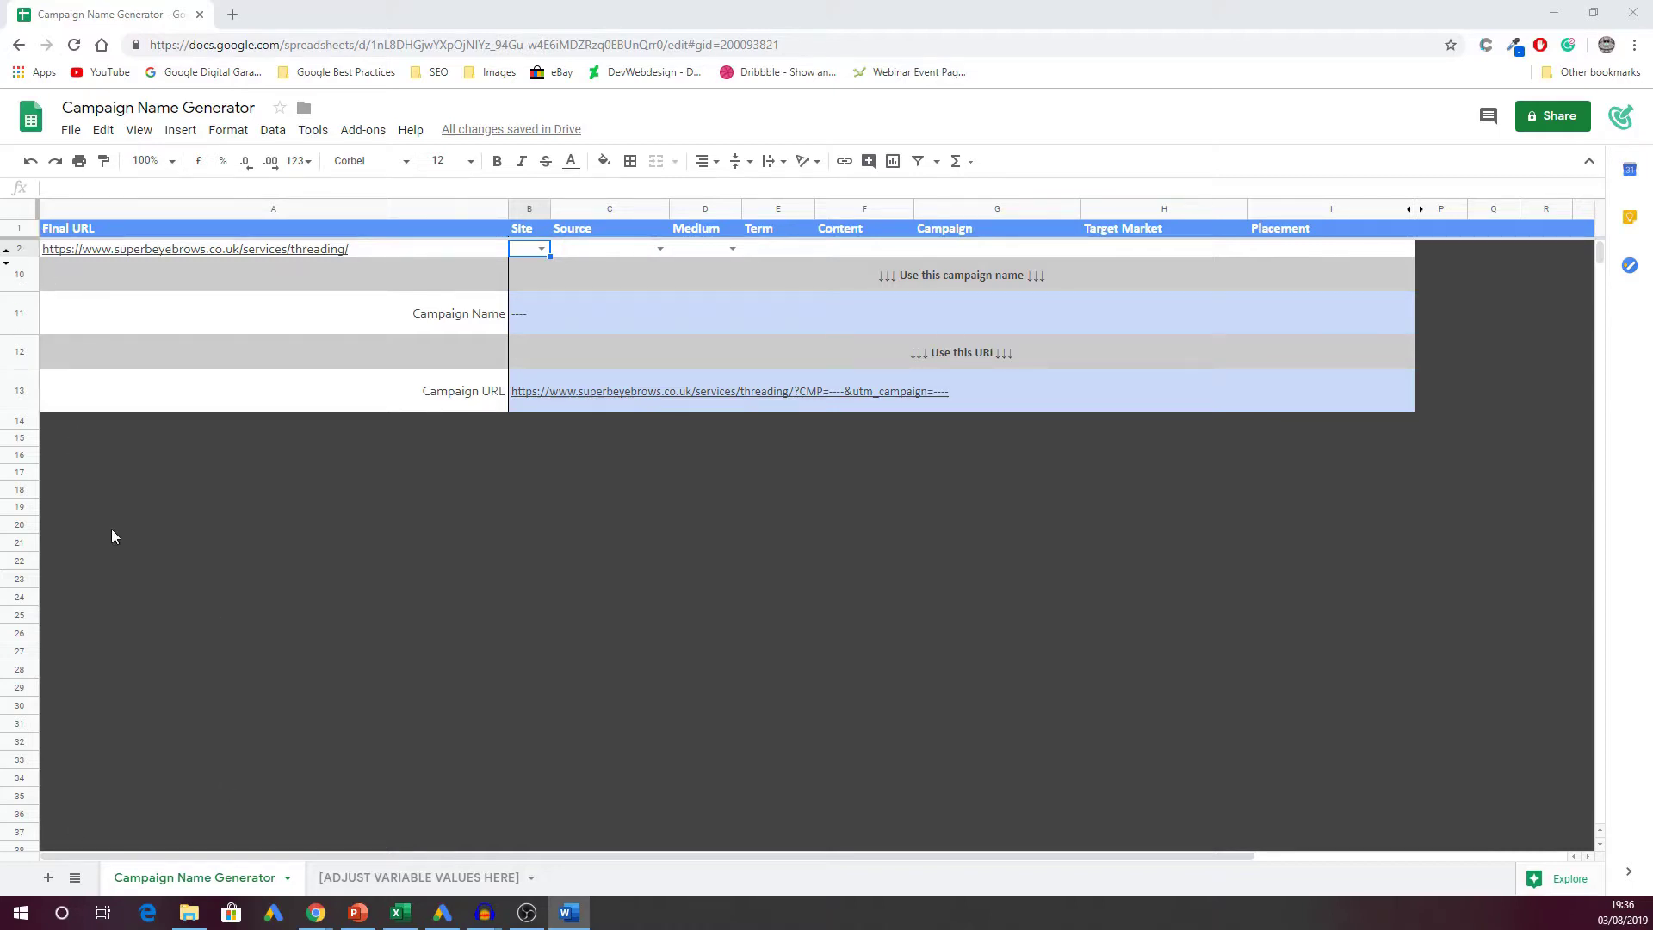
left_click(74, 136)
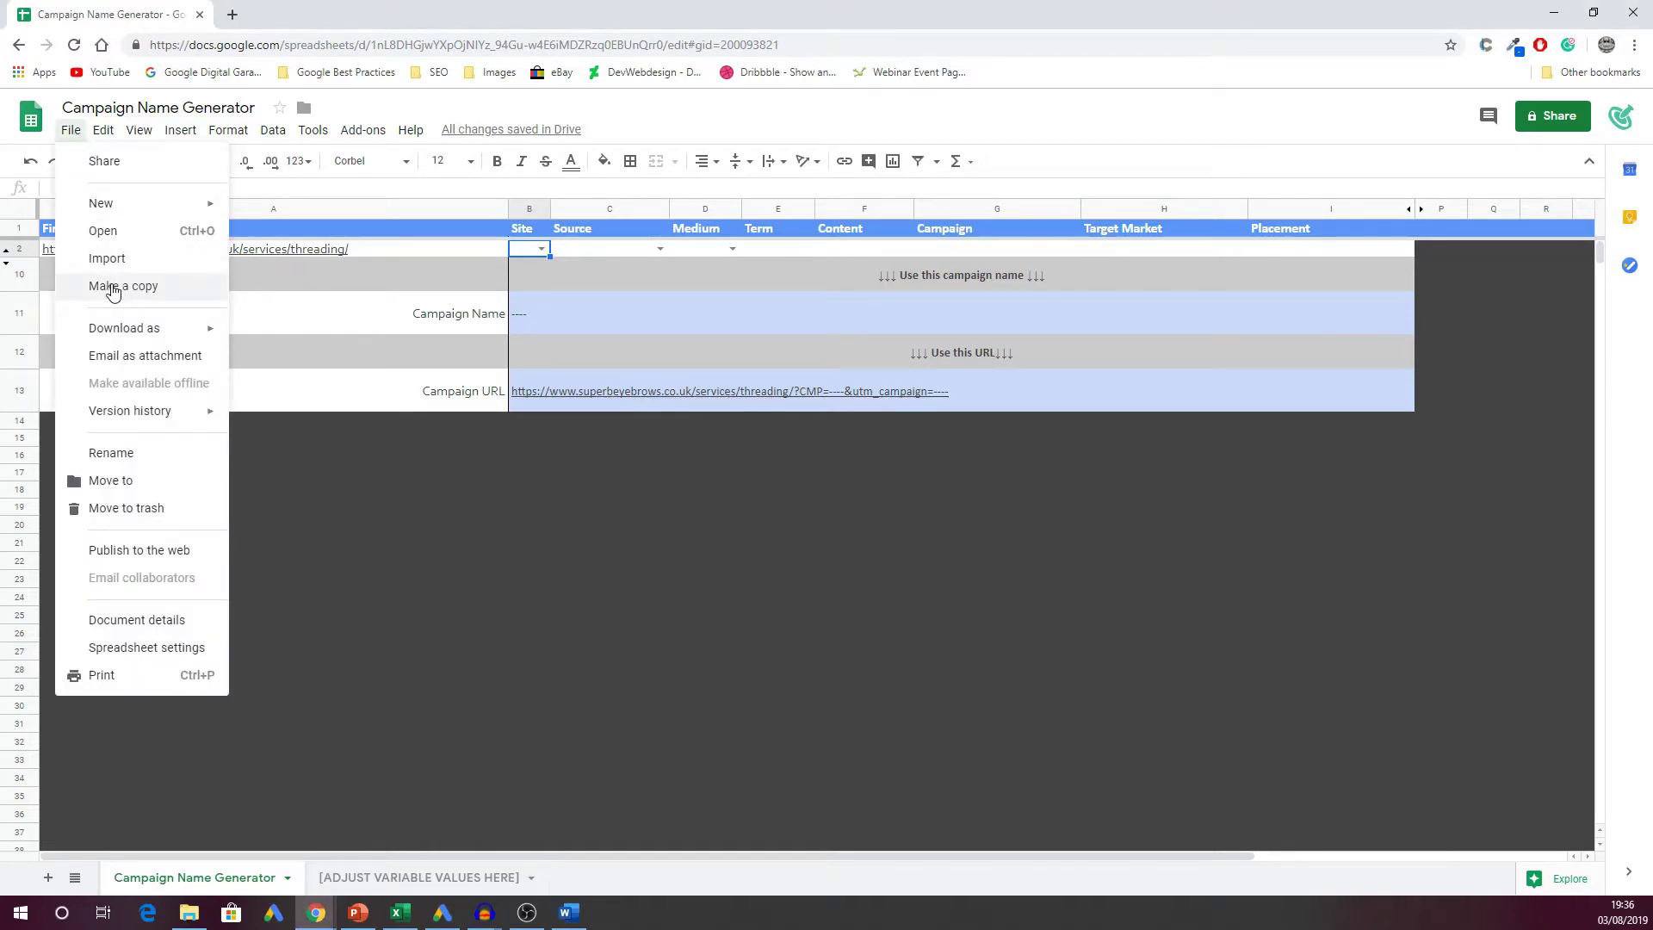
mouse_move(120, 329)
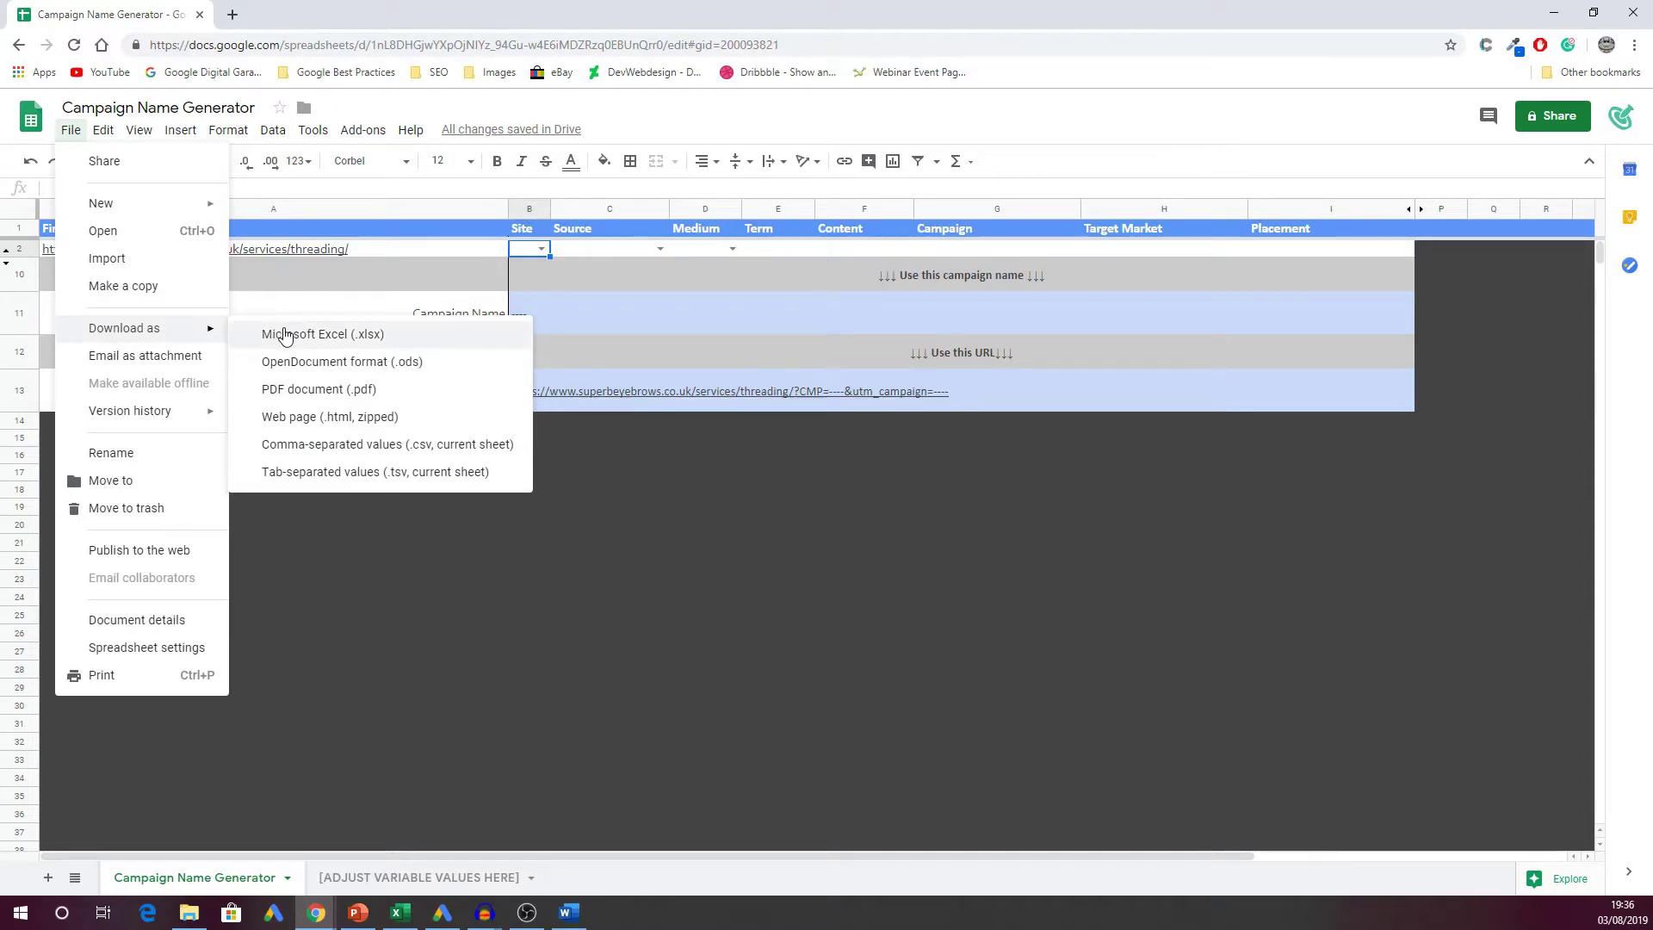
left_click(437, 580)
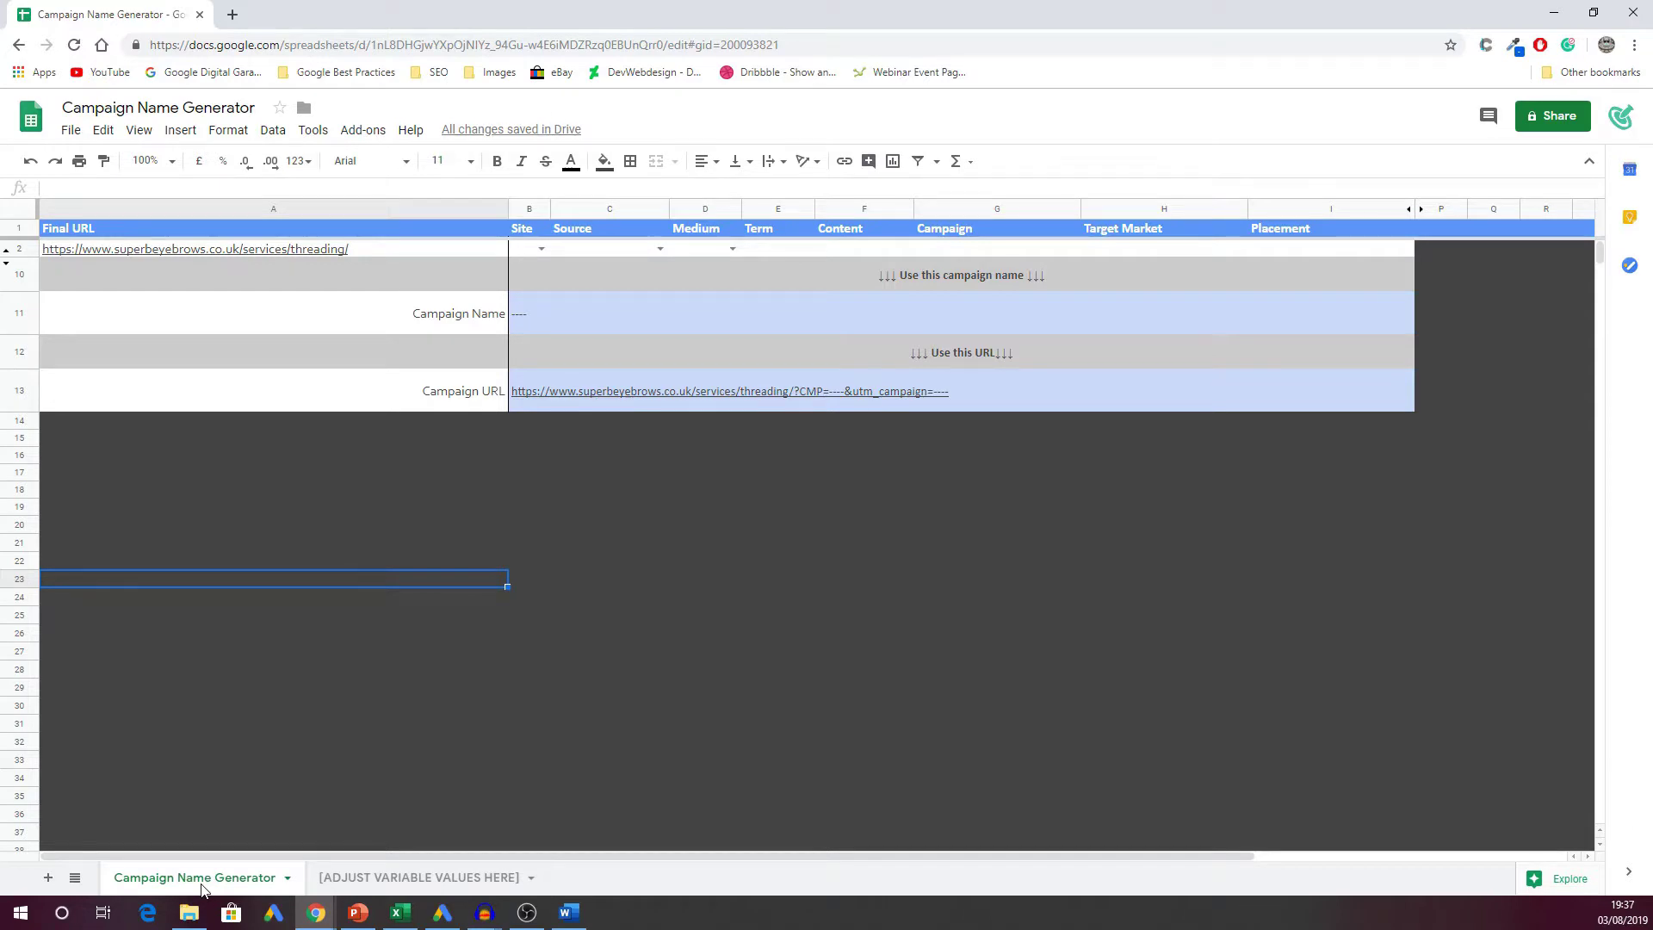
- Review the source, medium and site lists on the variable values sheet and return to the generator sheet
left_click(389, 879)
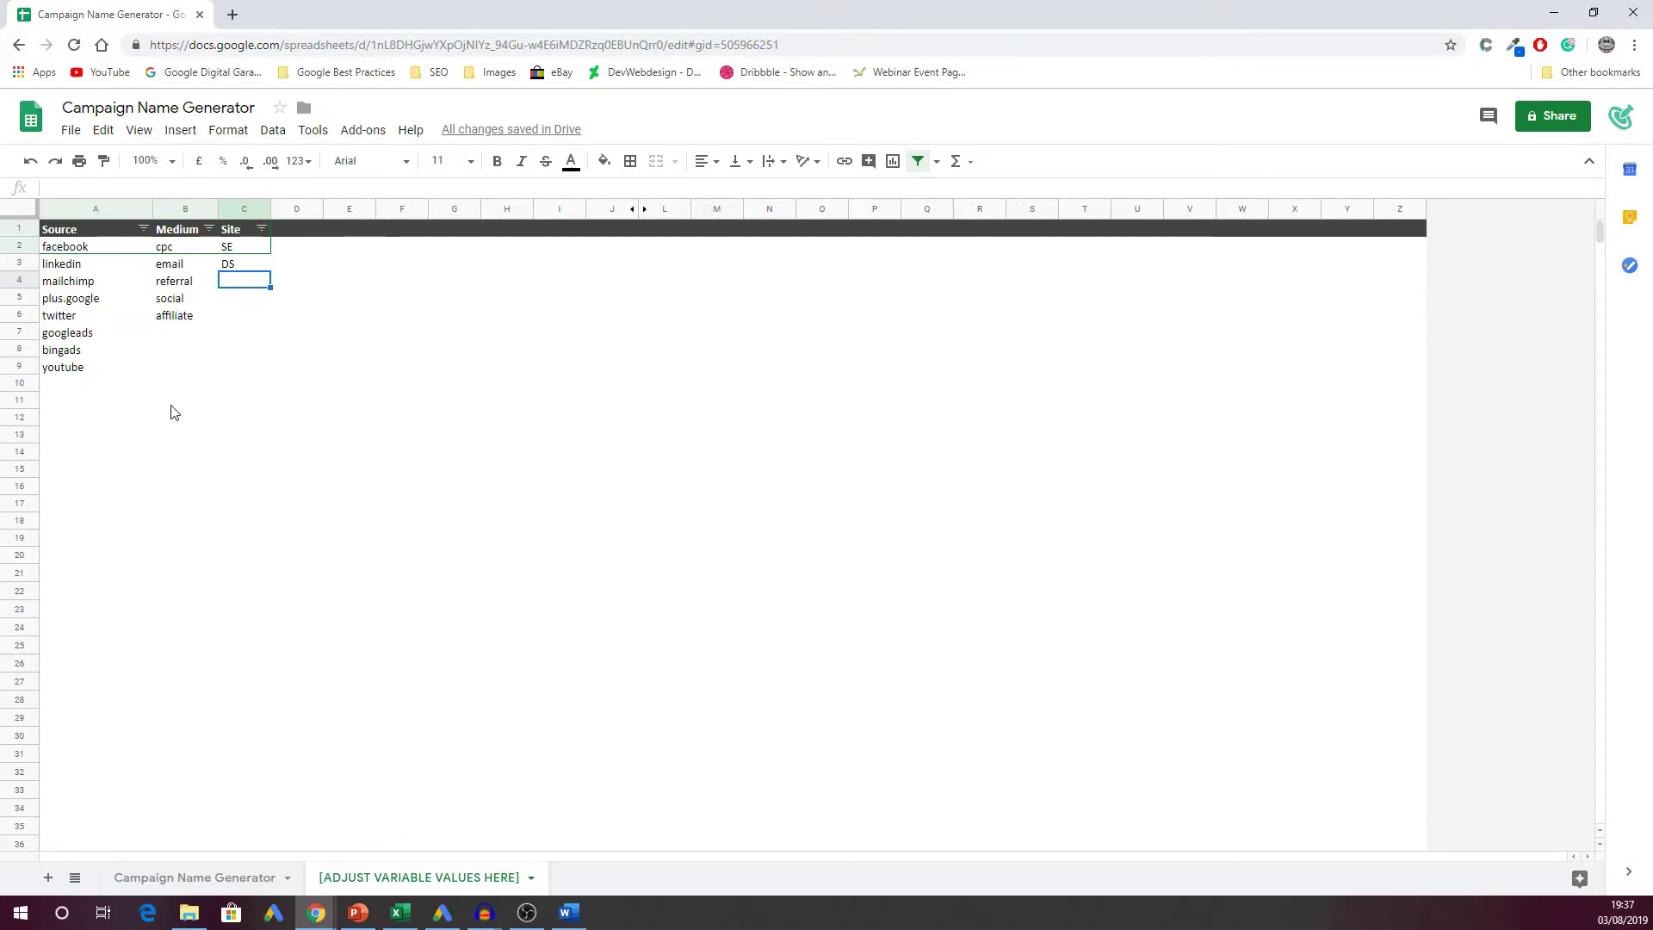
left_click(174, 880)
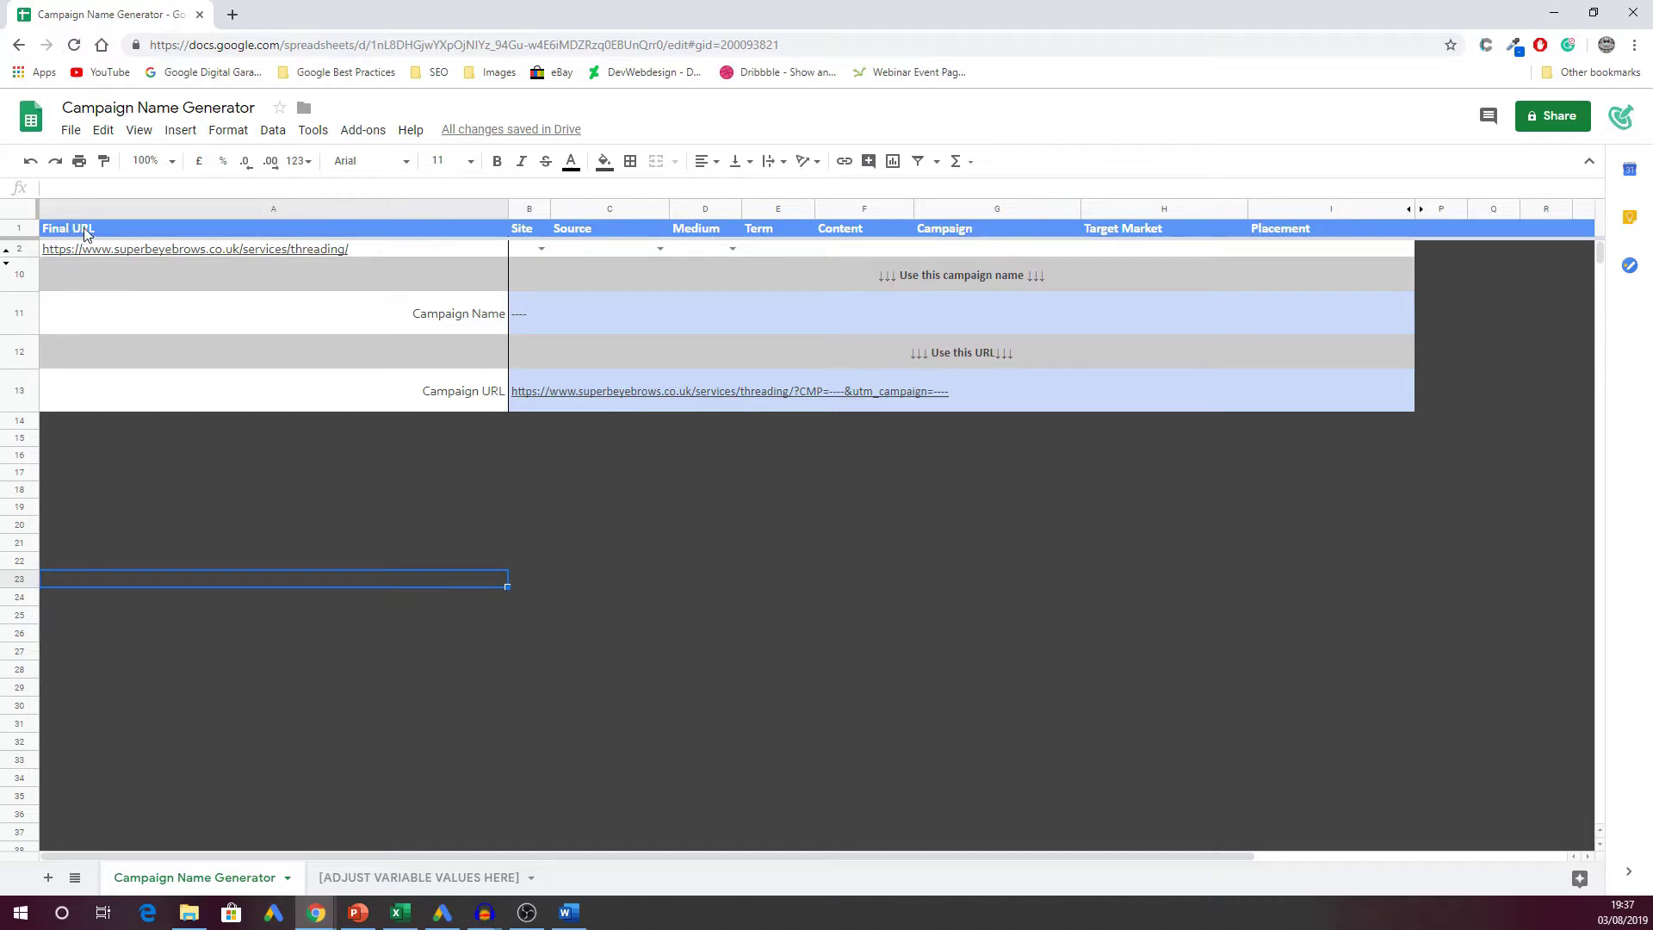
- Set the Site for the threading page URL to SE
mouse_move(97, 252)
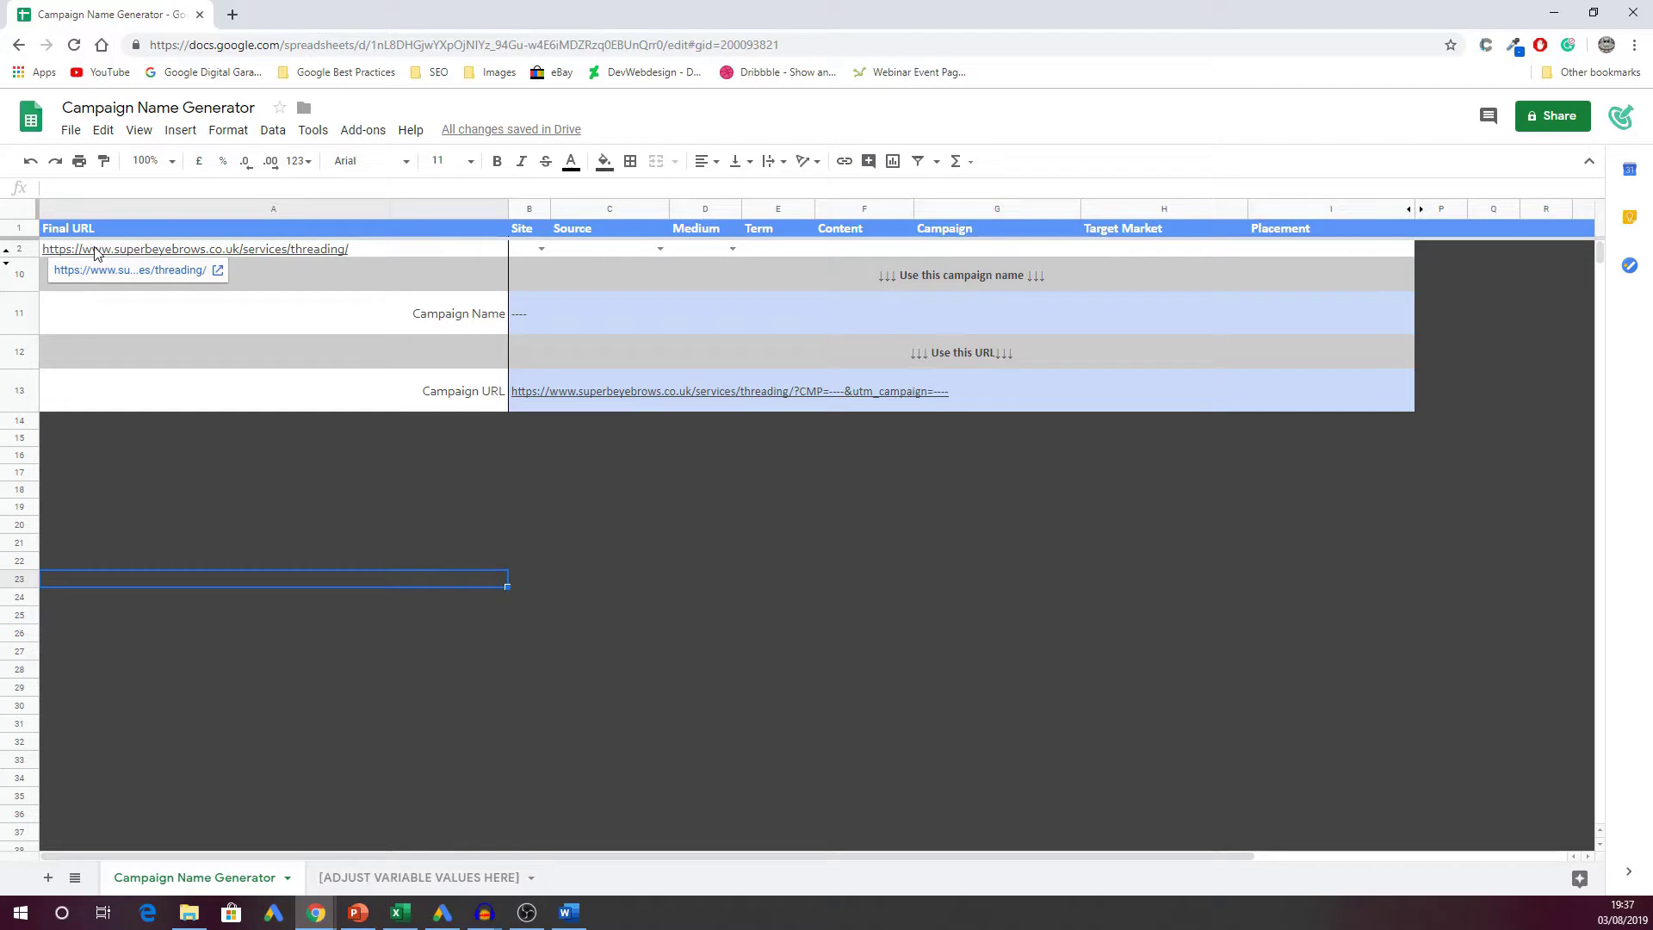
left_click(482, 250)
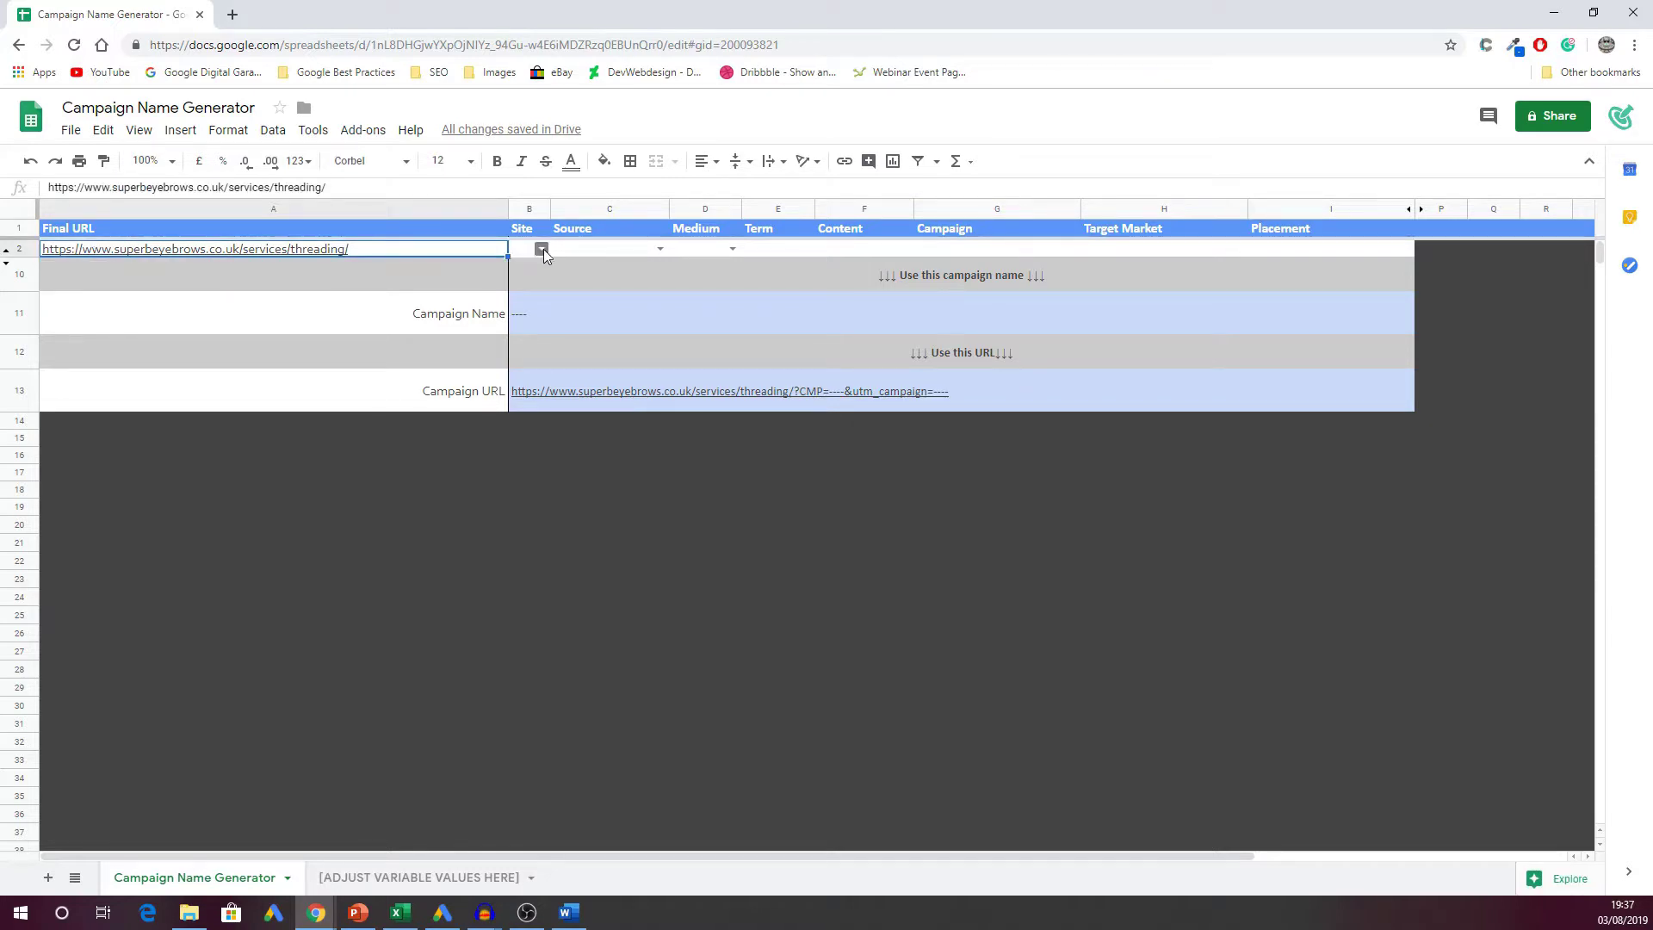
left_click(542, 250)
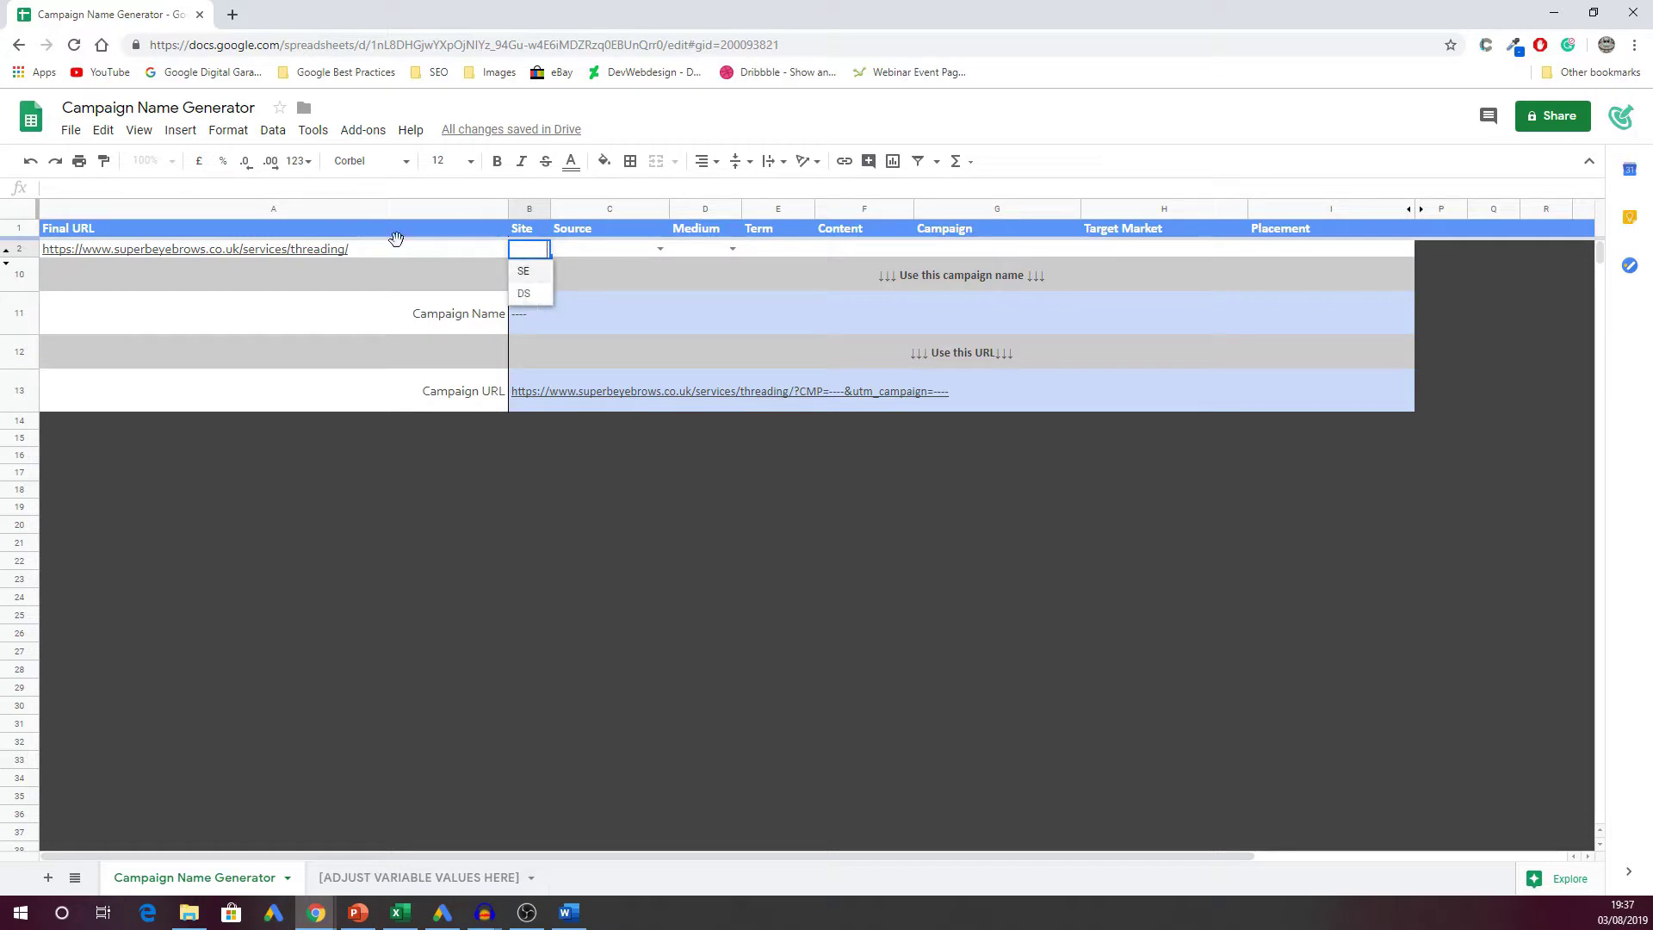
mouse_move(351, 256)
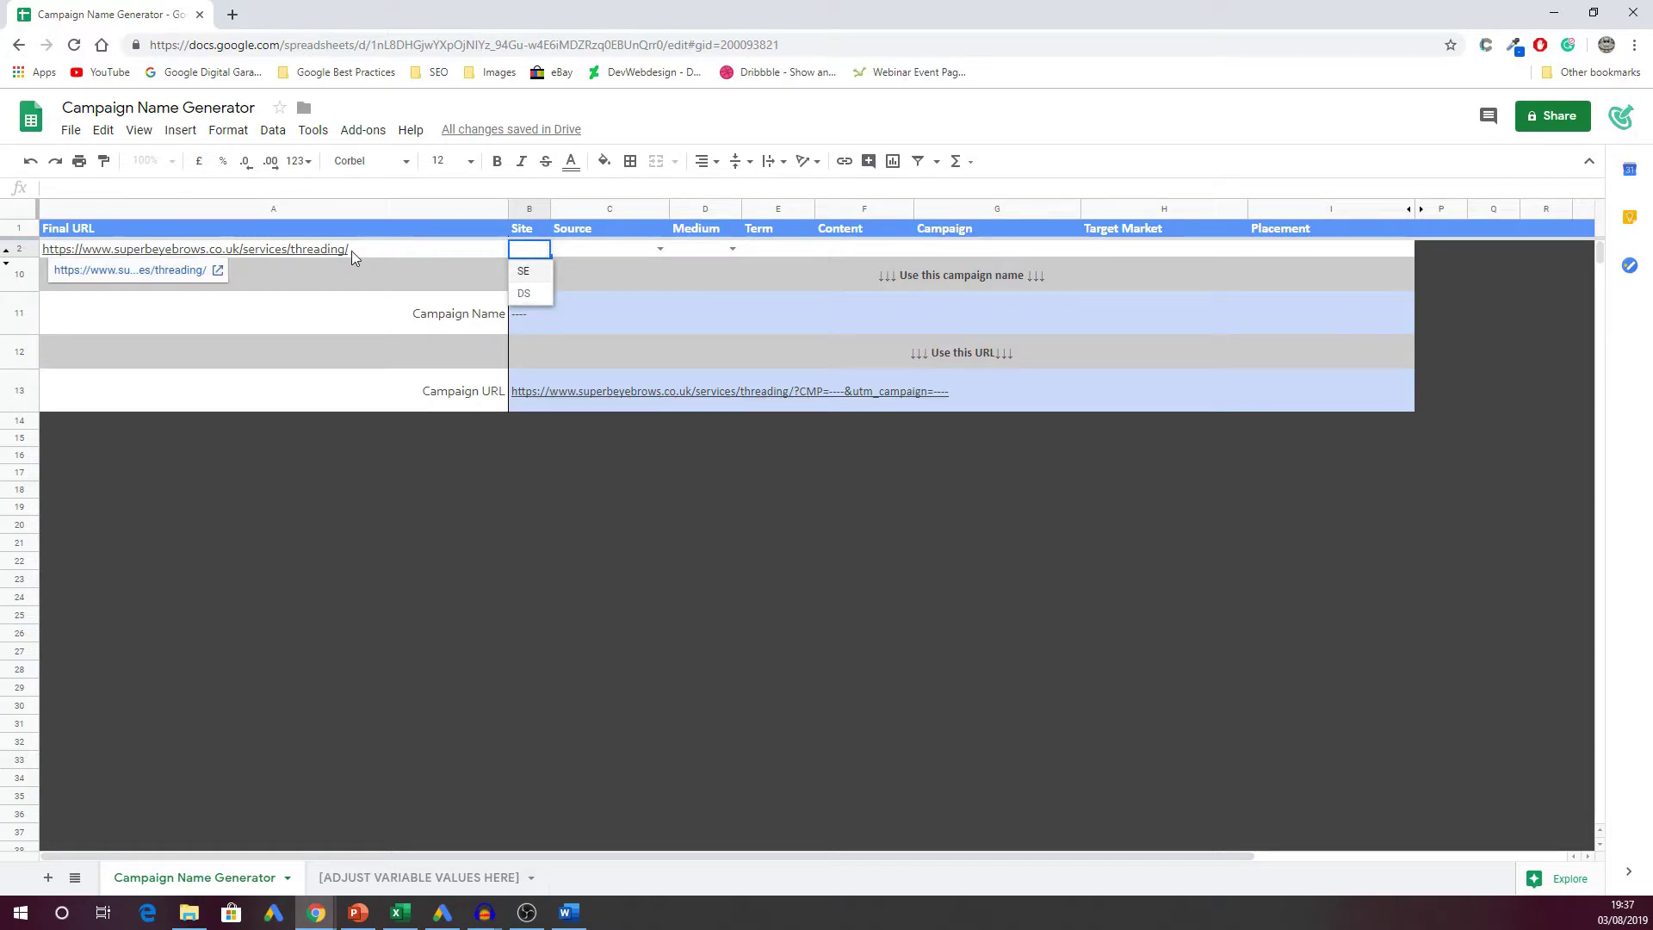
left_click(524, 272)
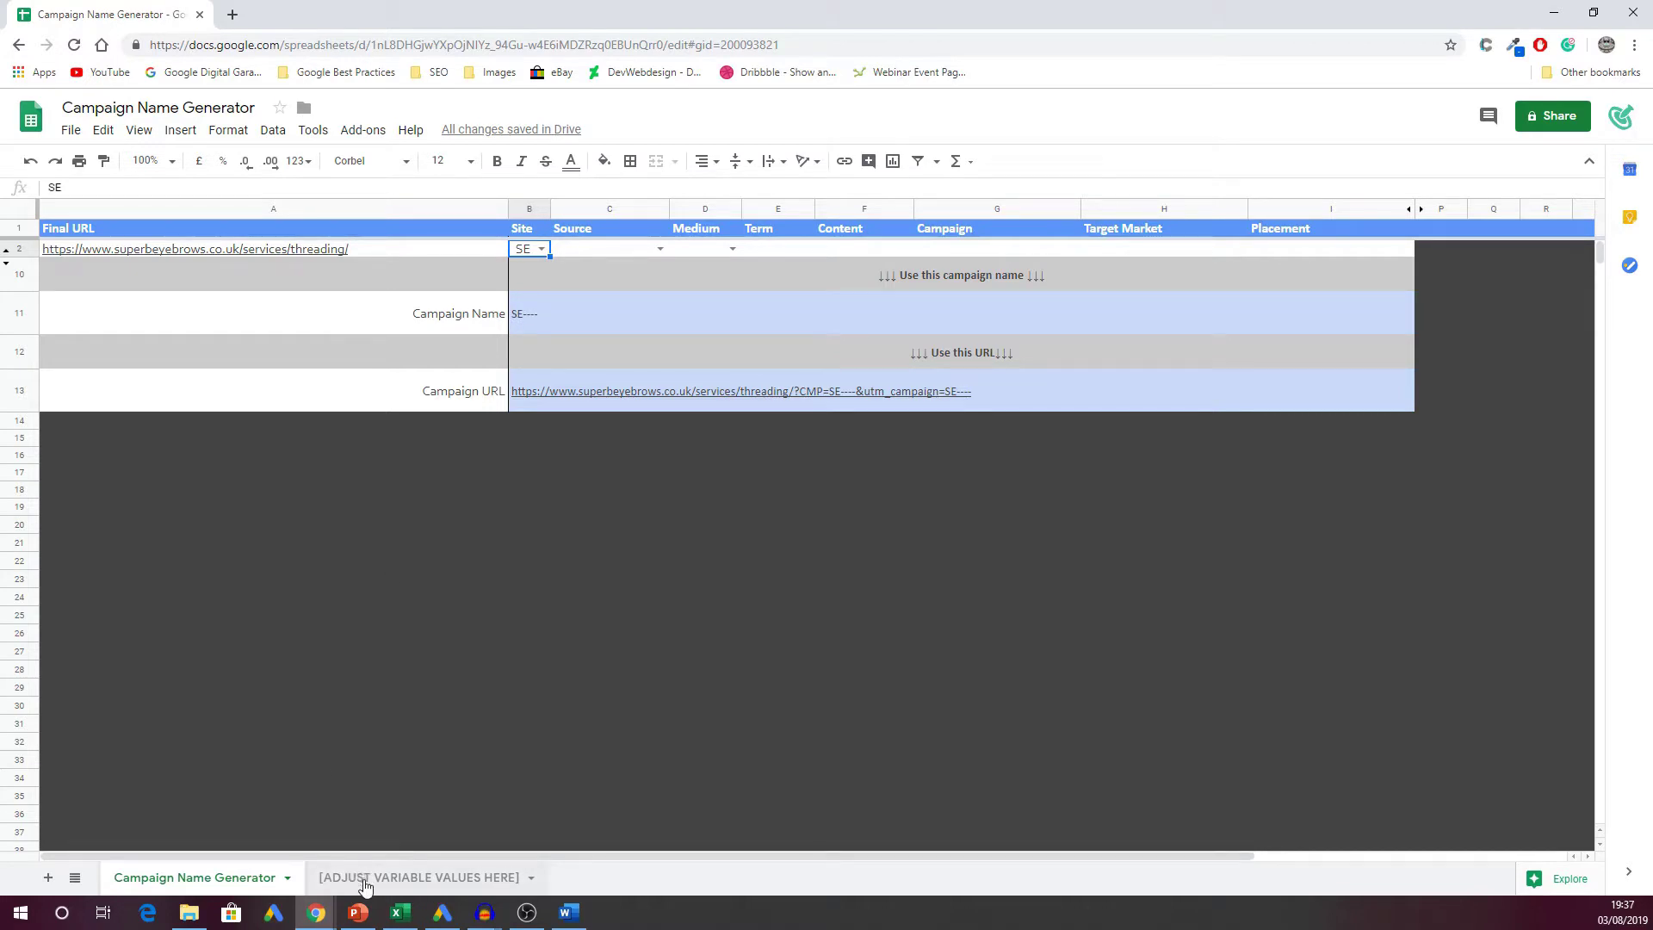
- Add XE as a new Site value on the variable values sheet and return to the generator sheet
left_click(365, 880)
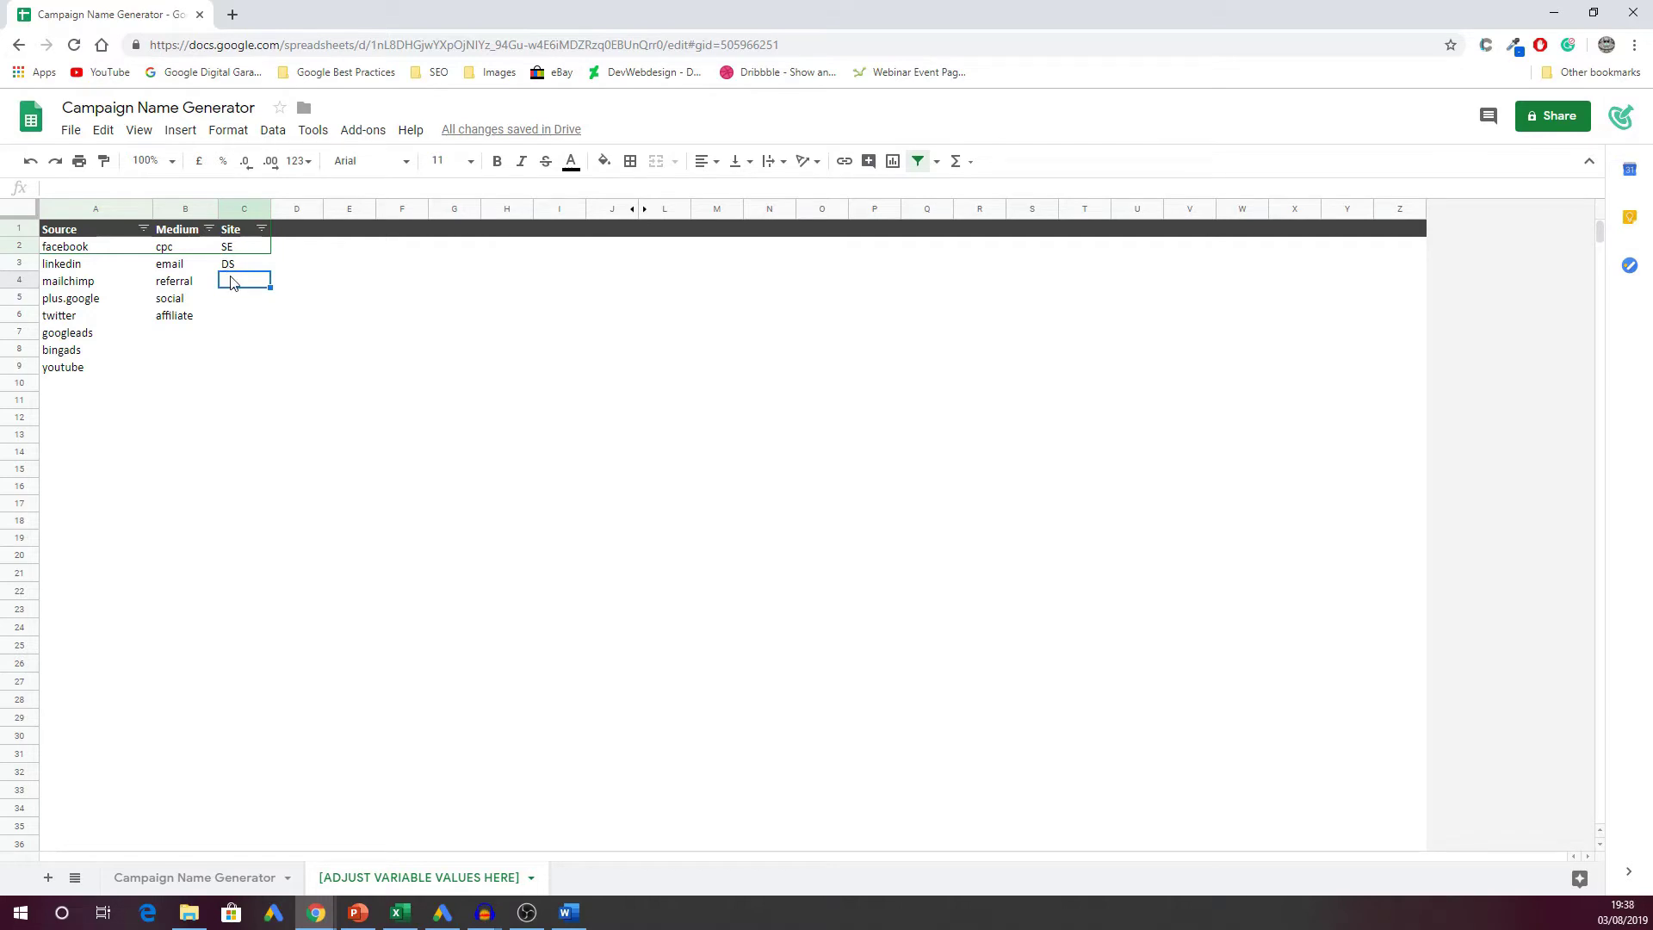
type("XL")
key("Return")
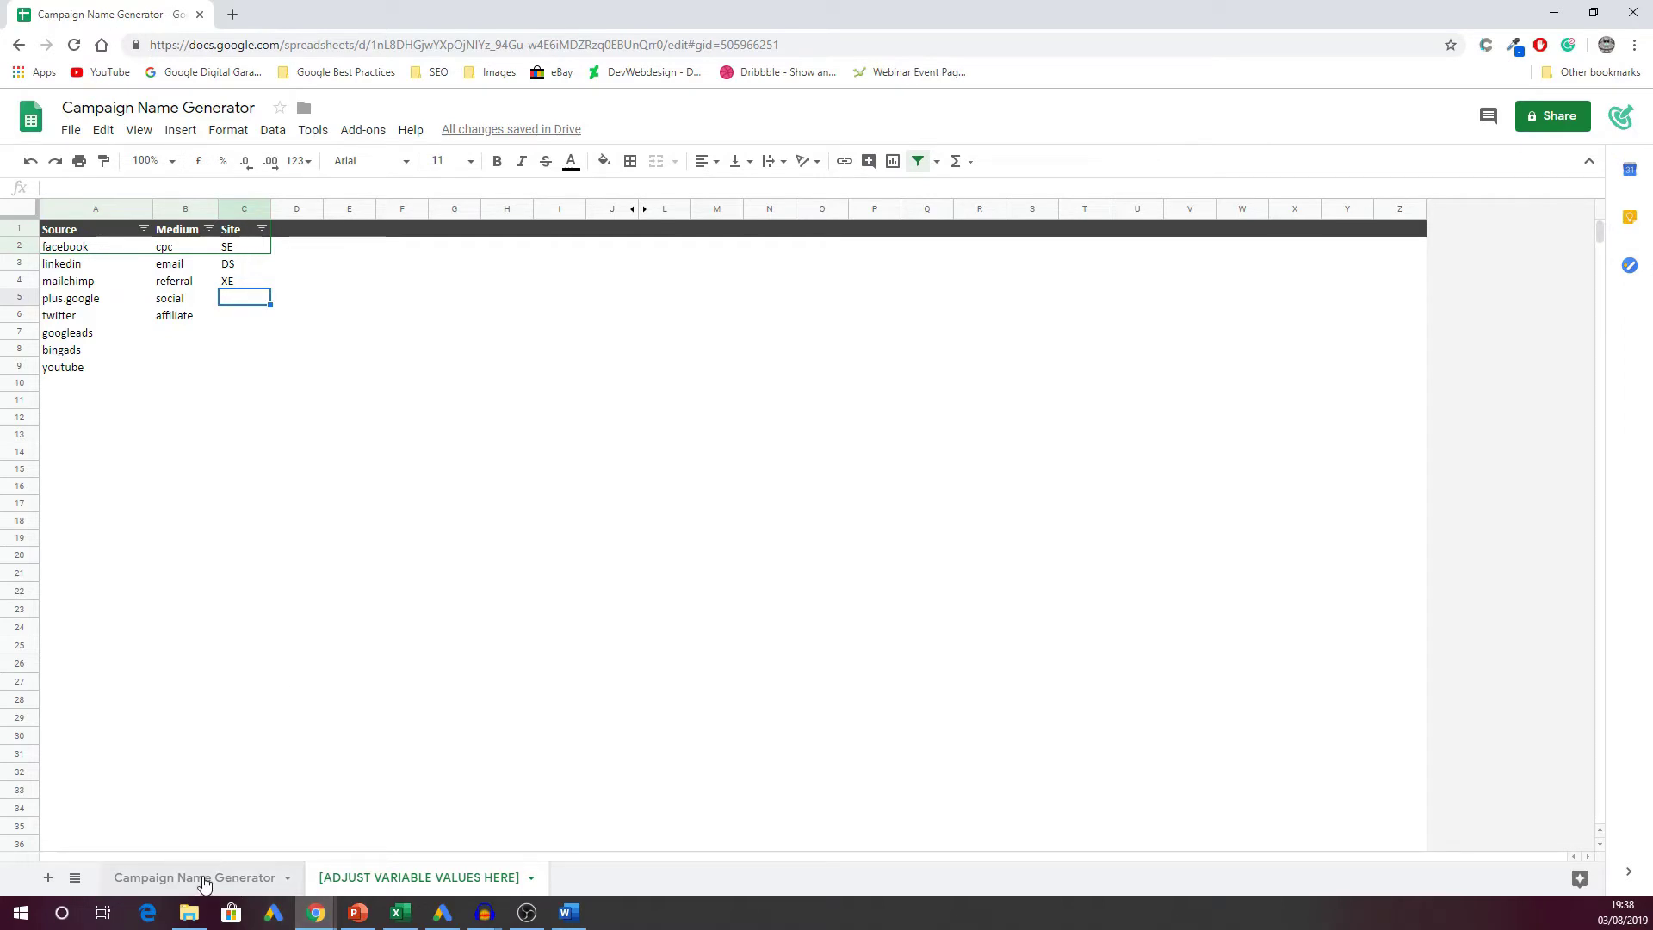
left_click(204, 882)
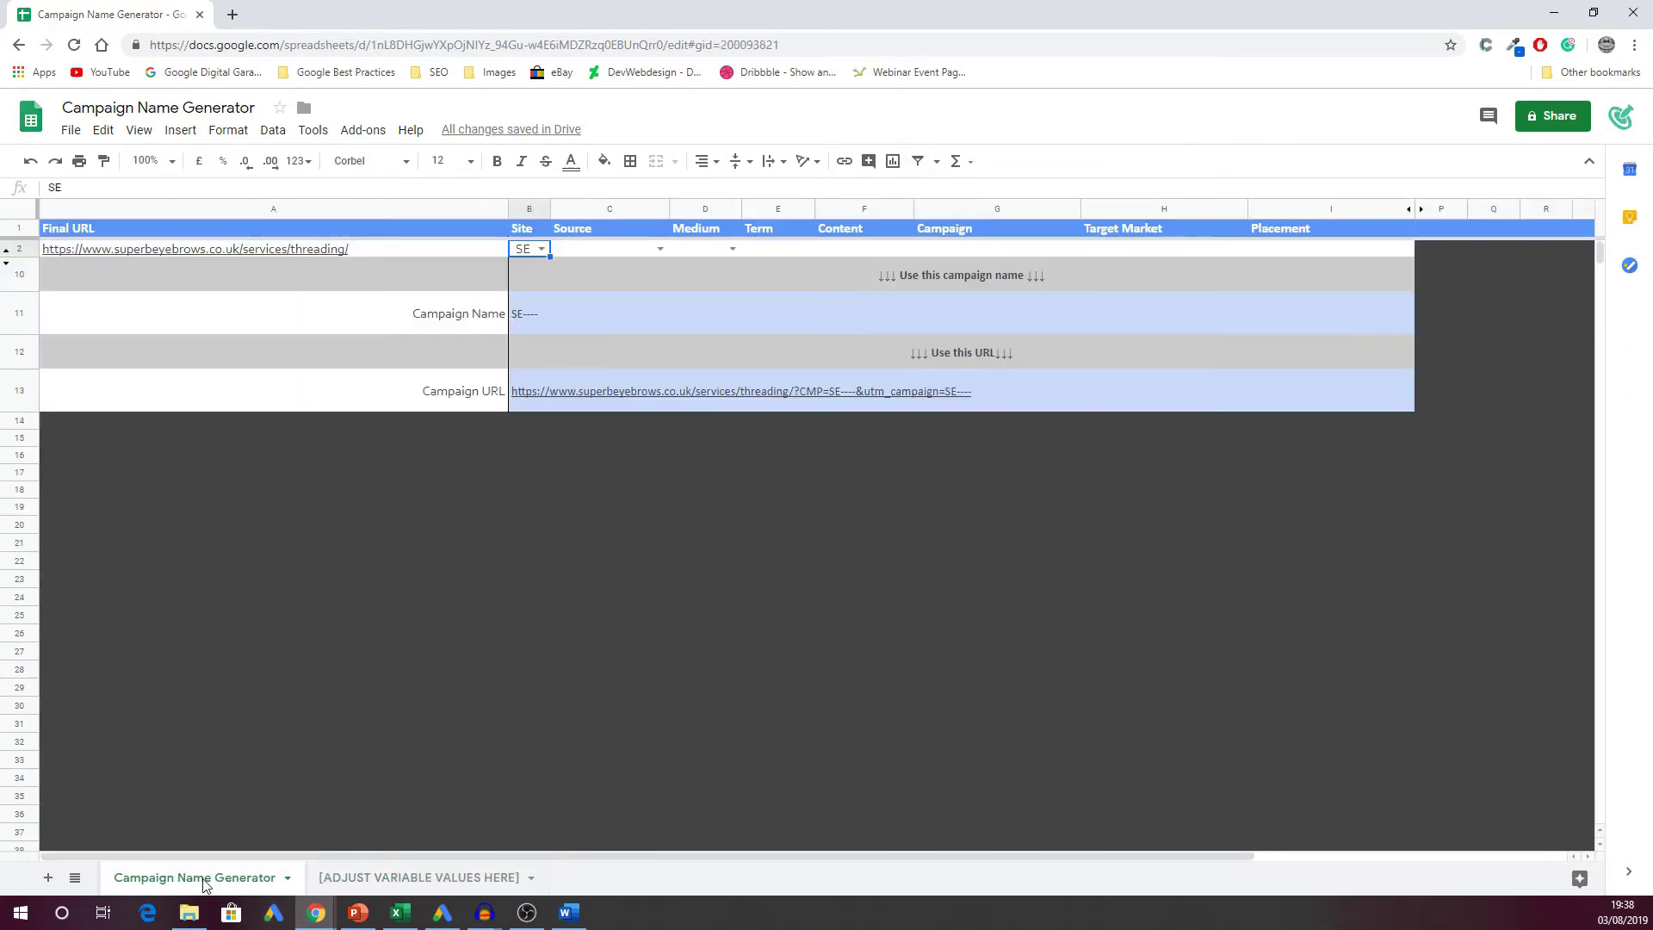
- Try the XE option in the generator's Site cell and set the Site back to SE
left_click(542, 249)
left_click(524, 316)
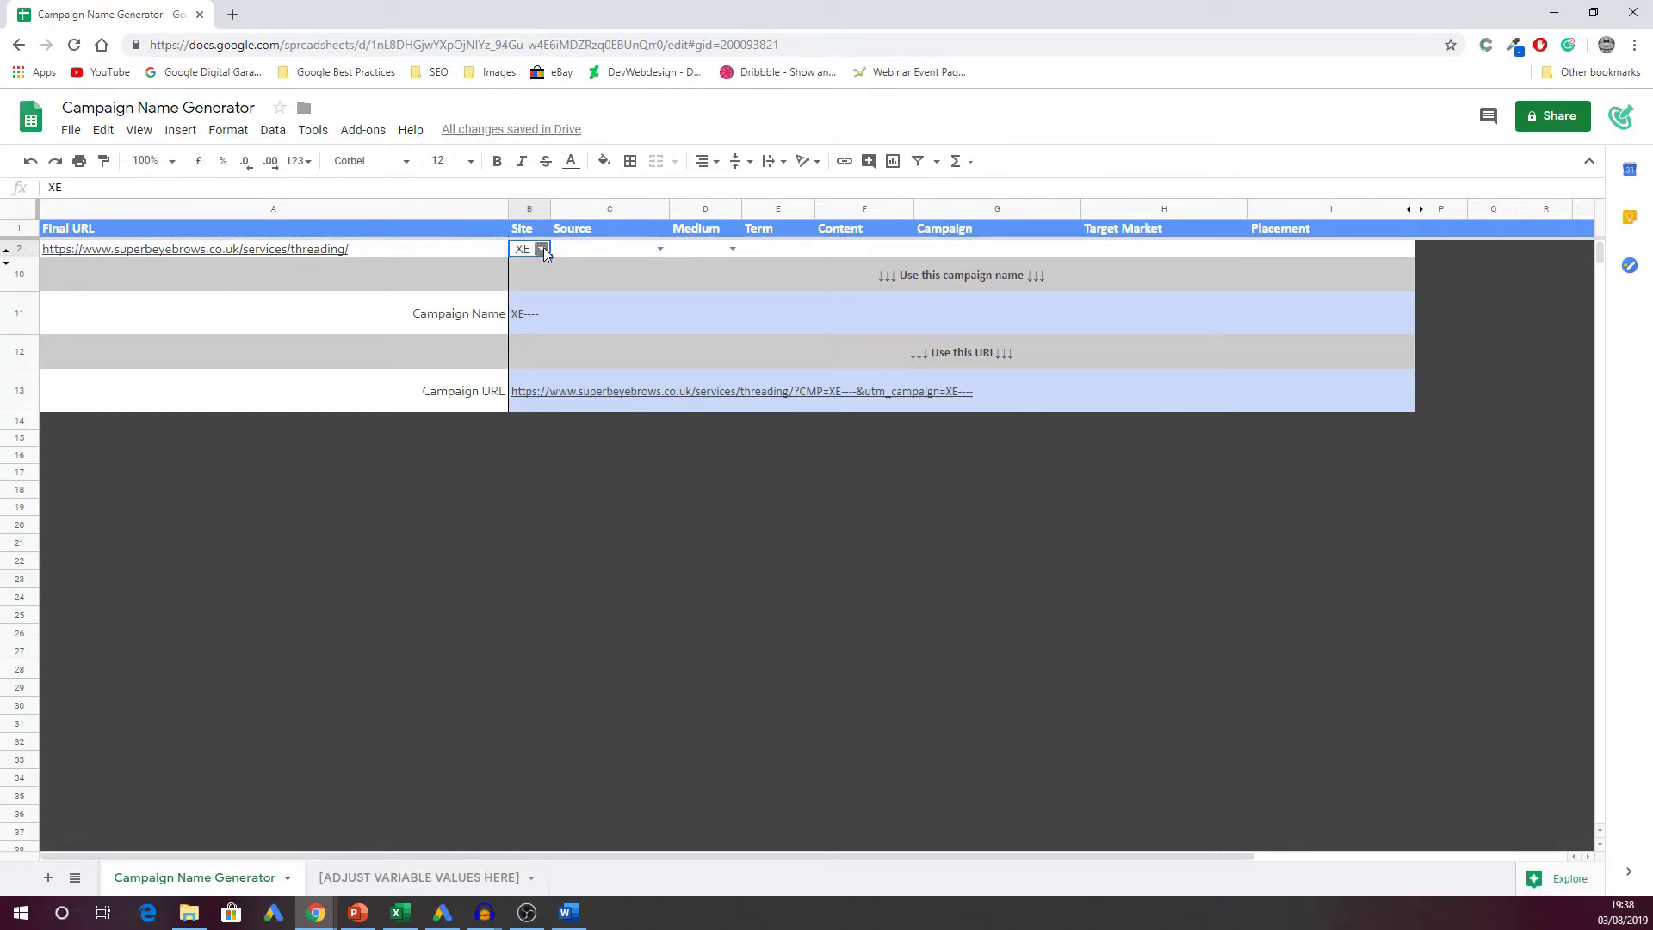
left_click(542, 249)
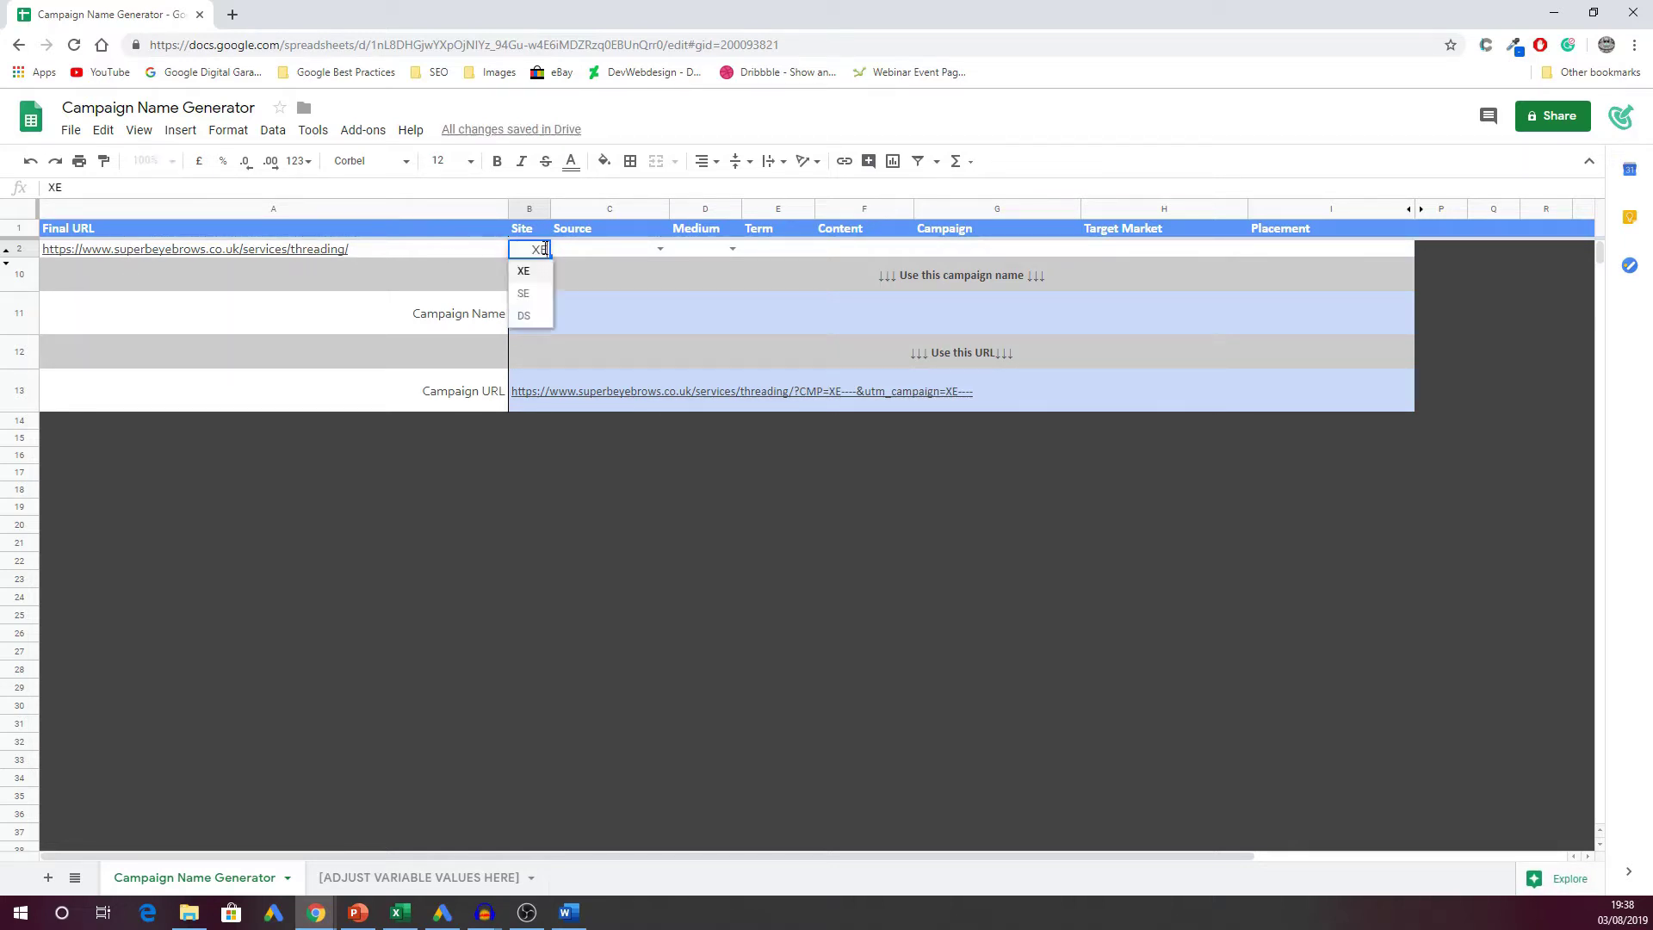
left_click(527, 295)
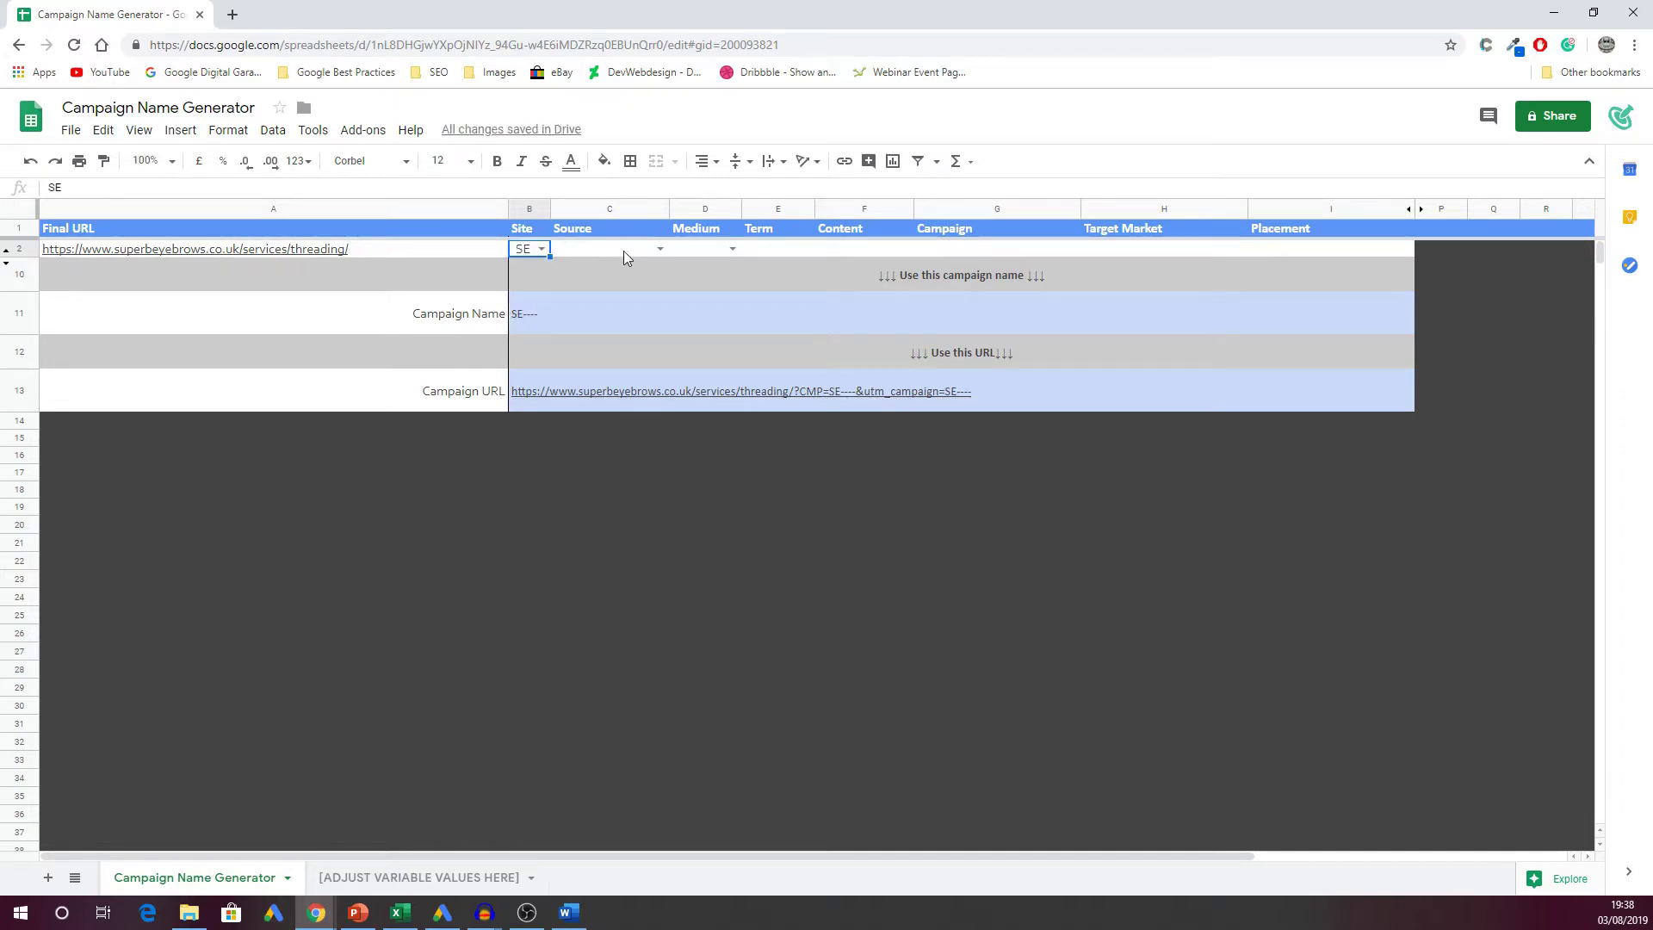
- Set the campaign's Source to googleads and its Medium to cpc
left_click(660, 250)
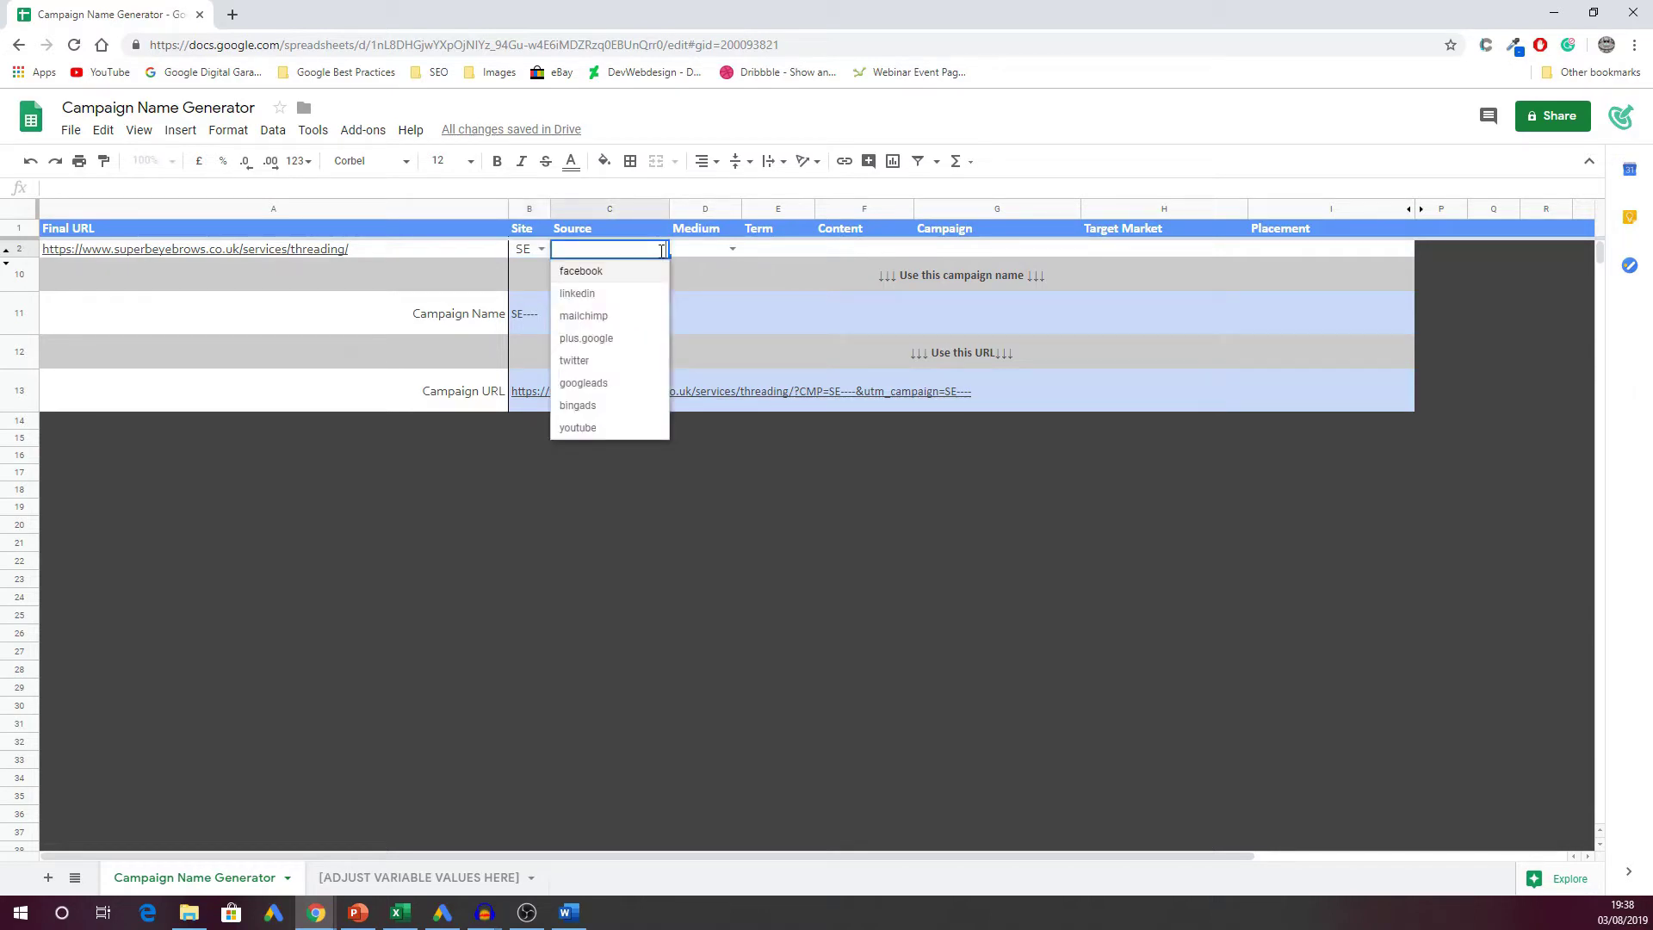
left_click(604, 385)
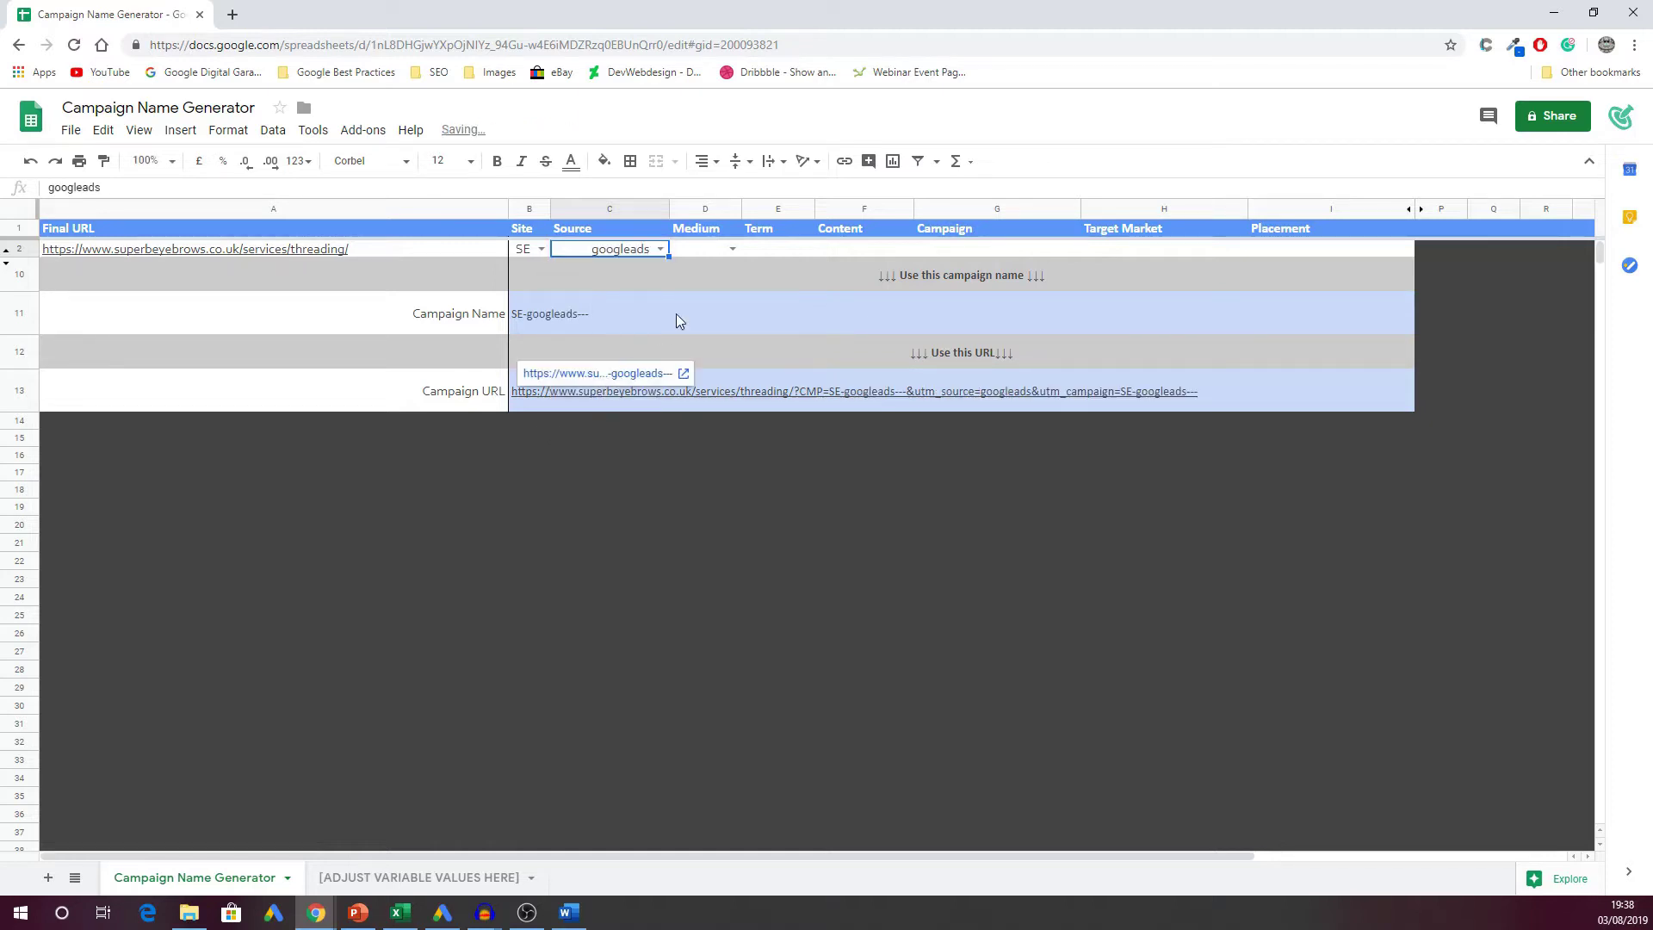
left_click(731, 250)
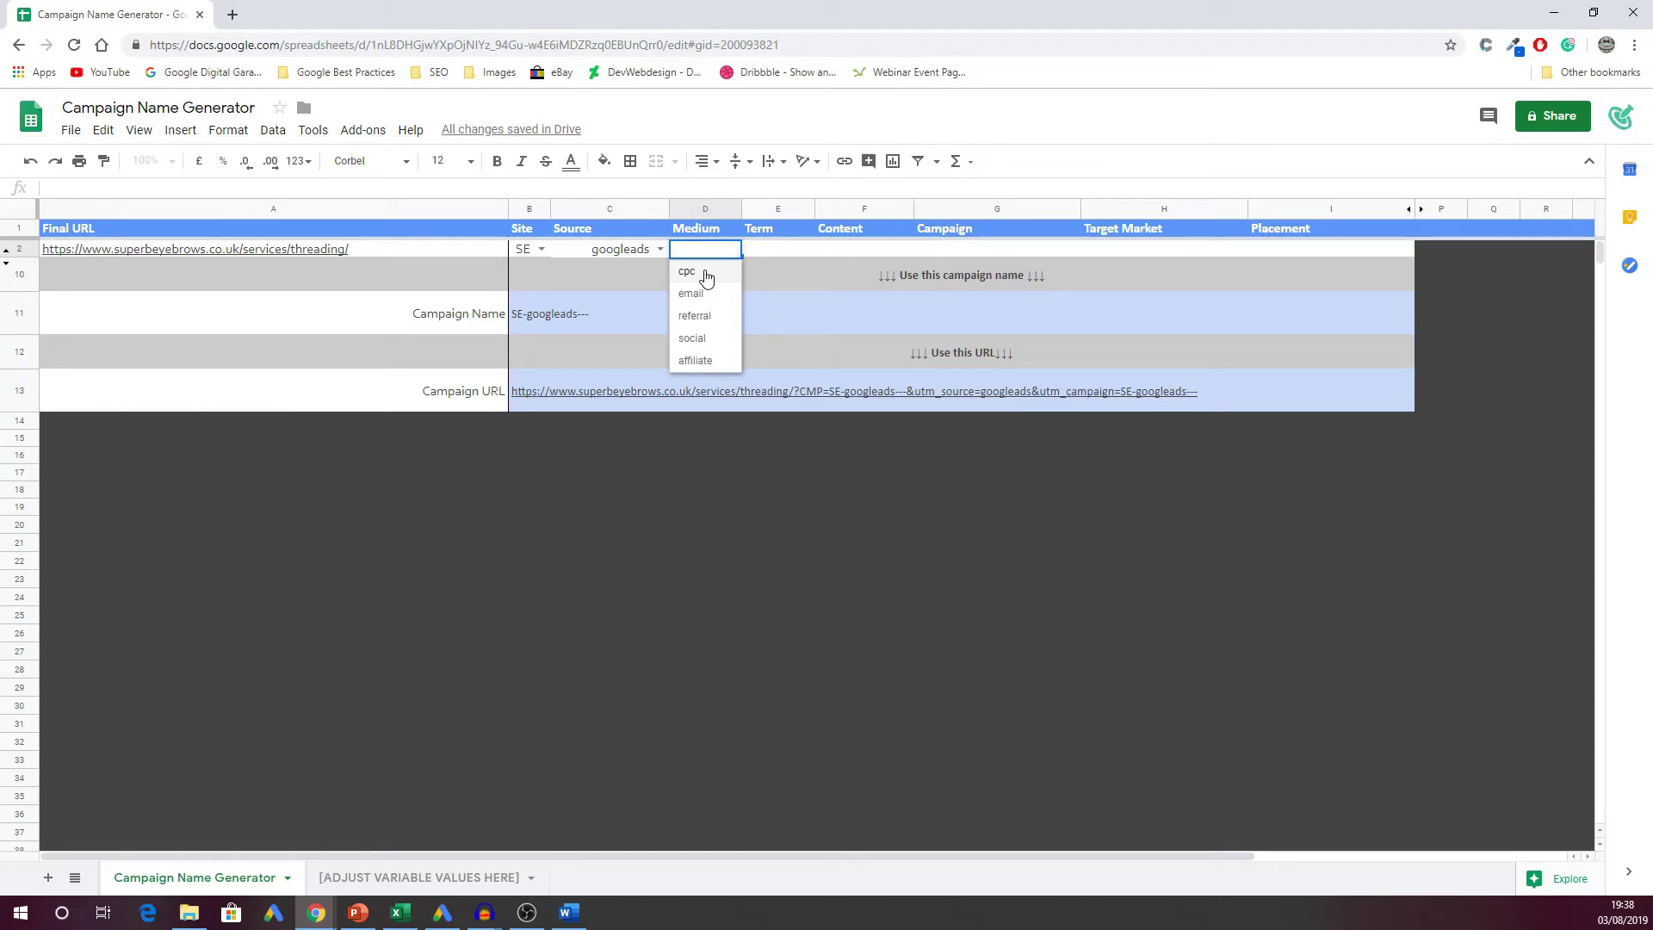
left_click(704, 272)
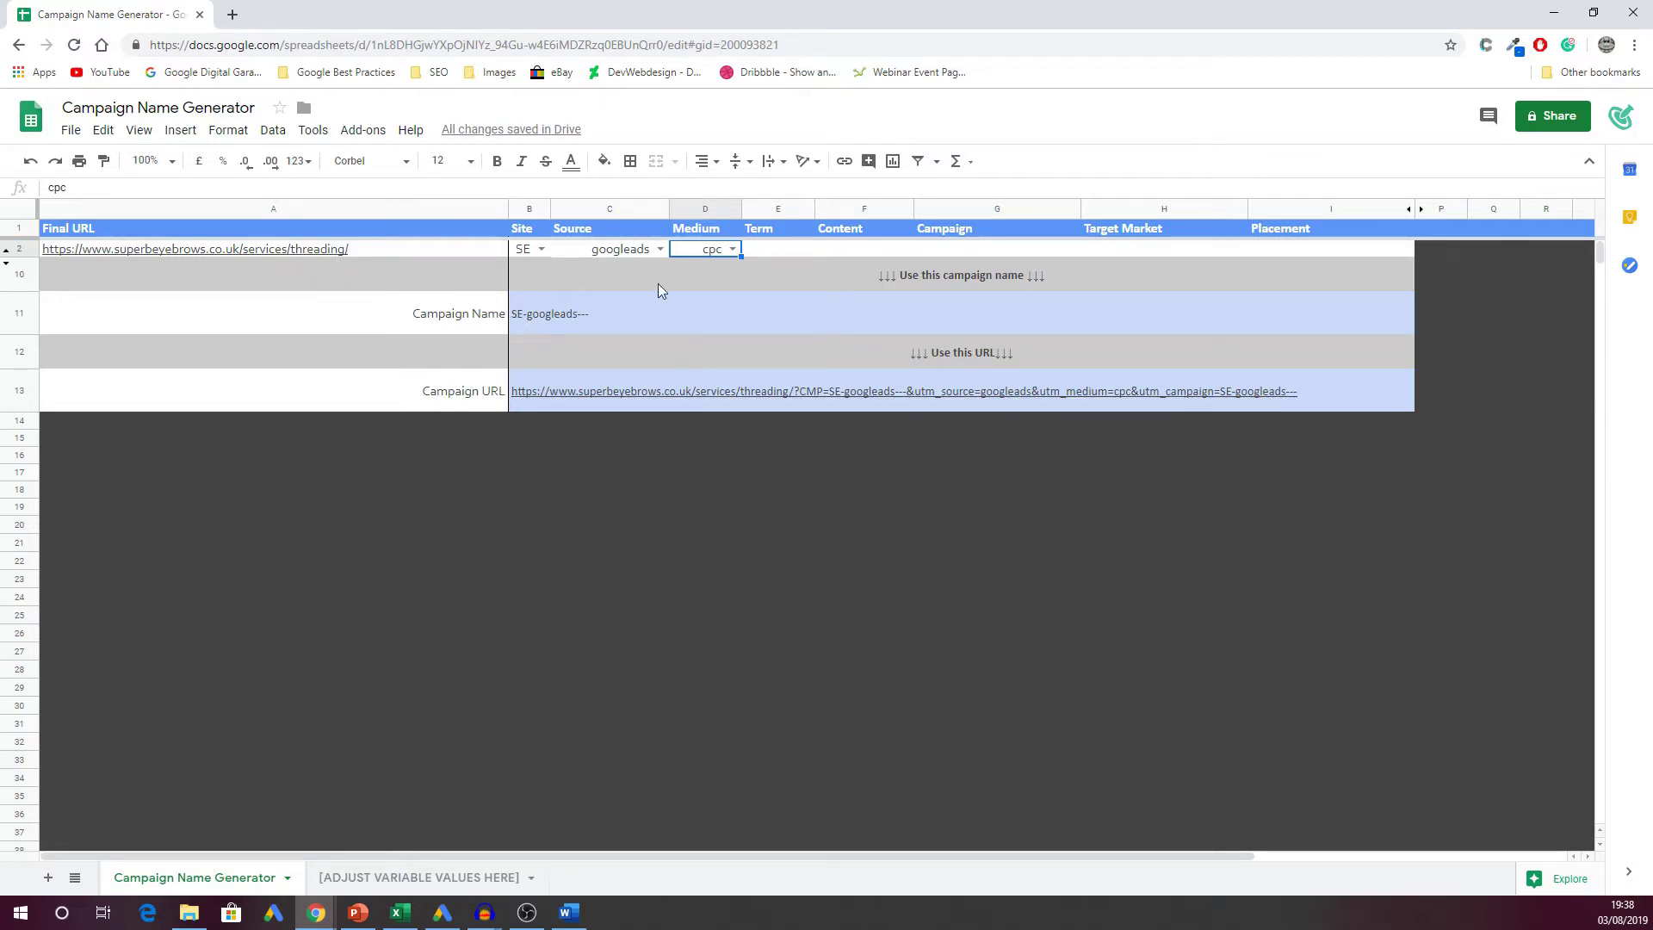
- Leave Term and Content empty and enter "Threading terms" as the Campaign
left_click(776, 249)
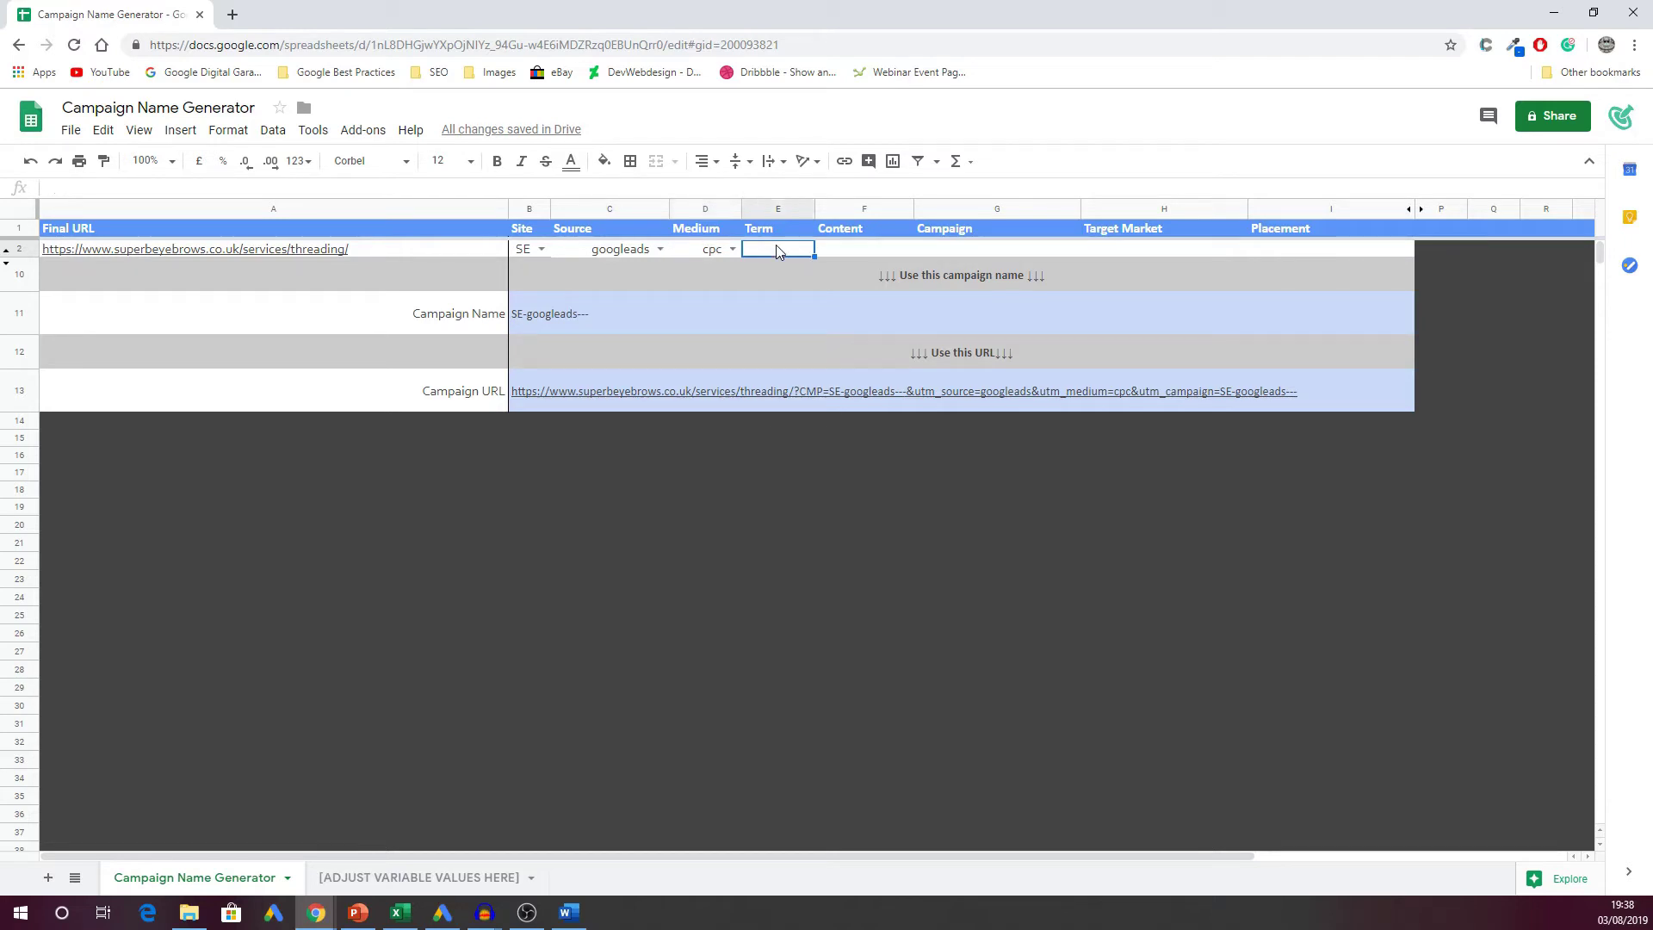
left_click(848, 251)
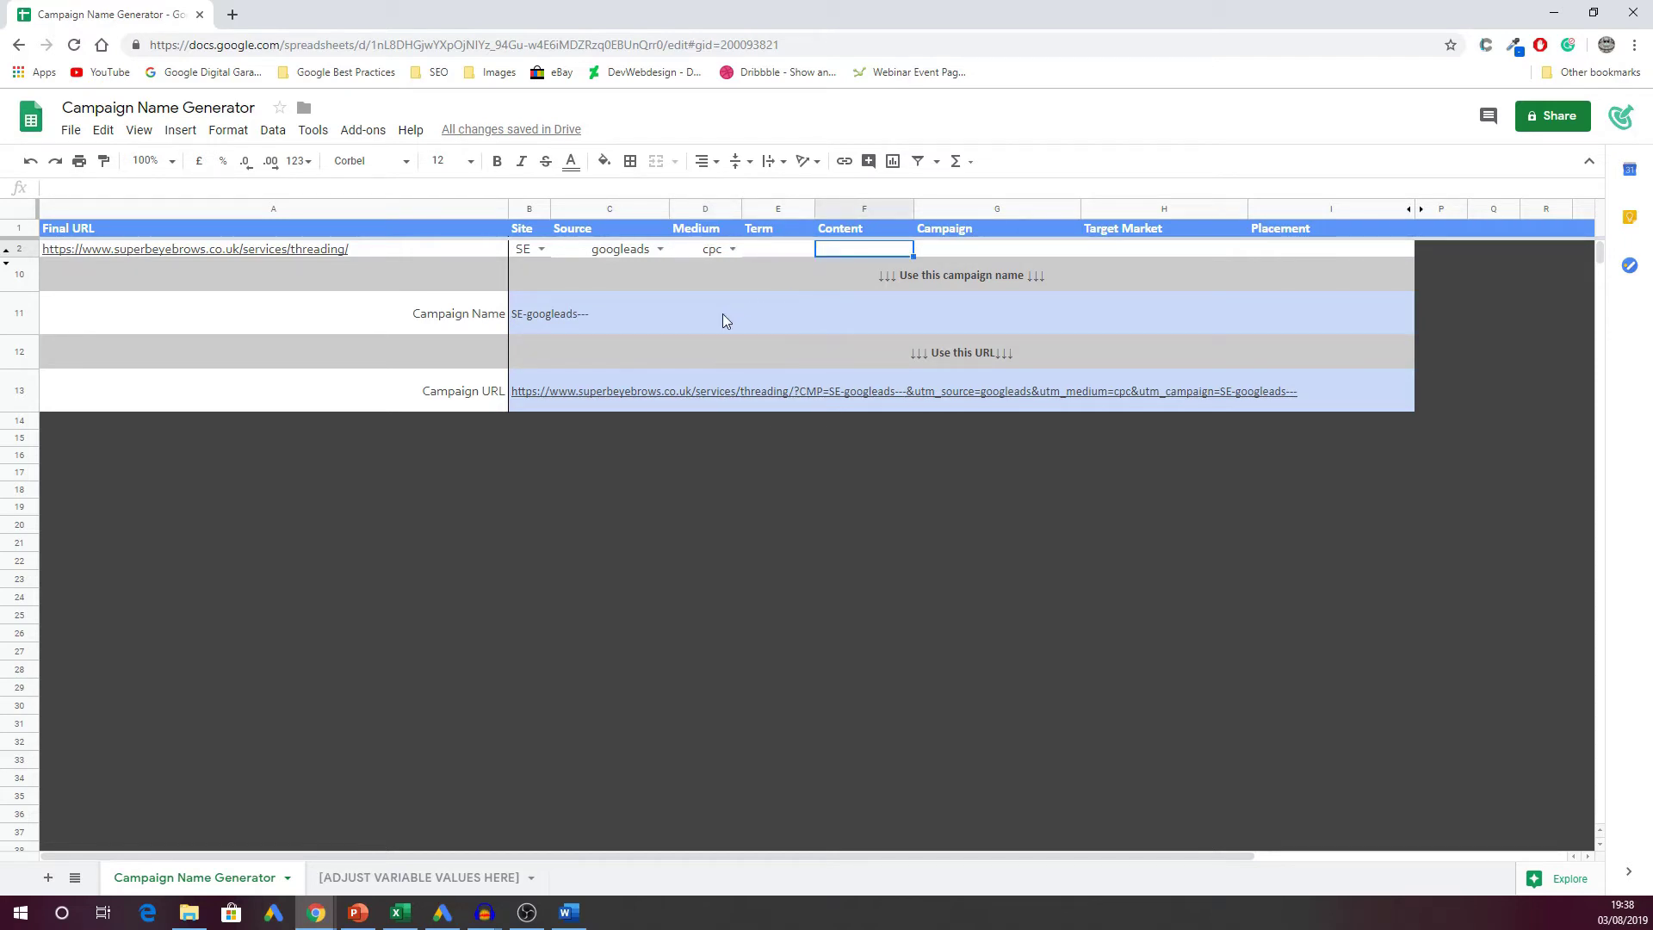
left_click(954, 248)
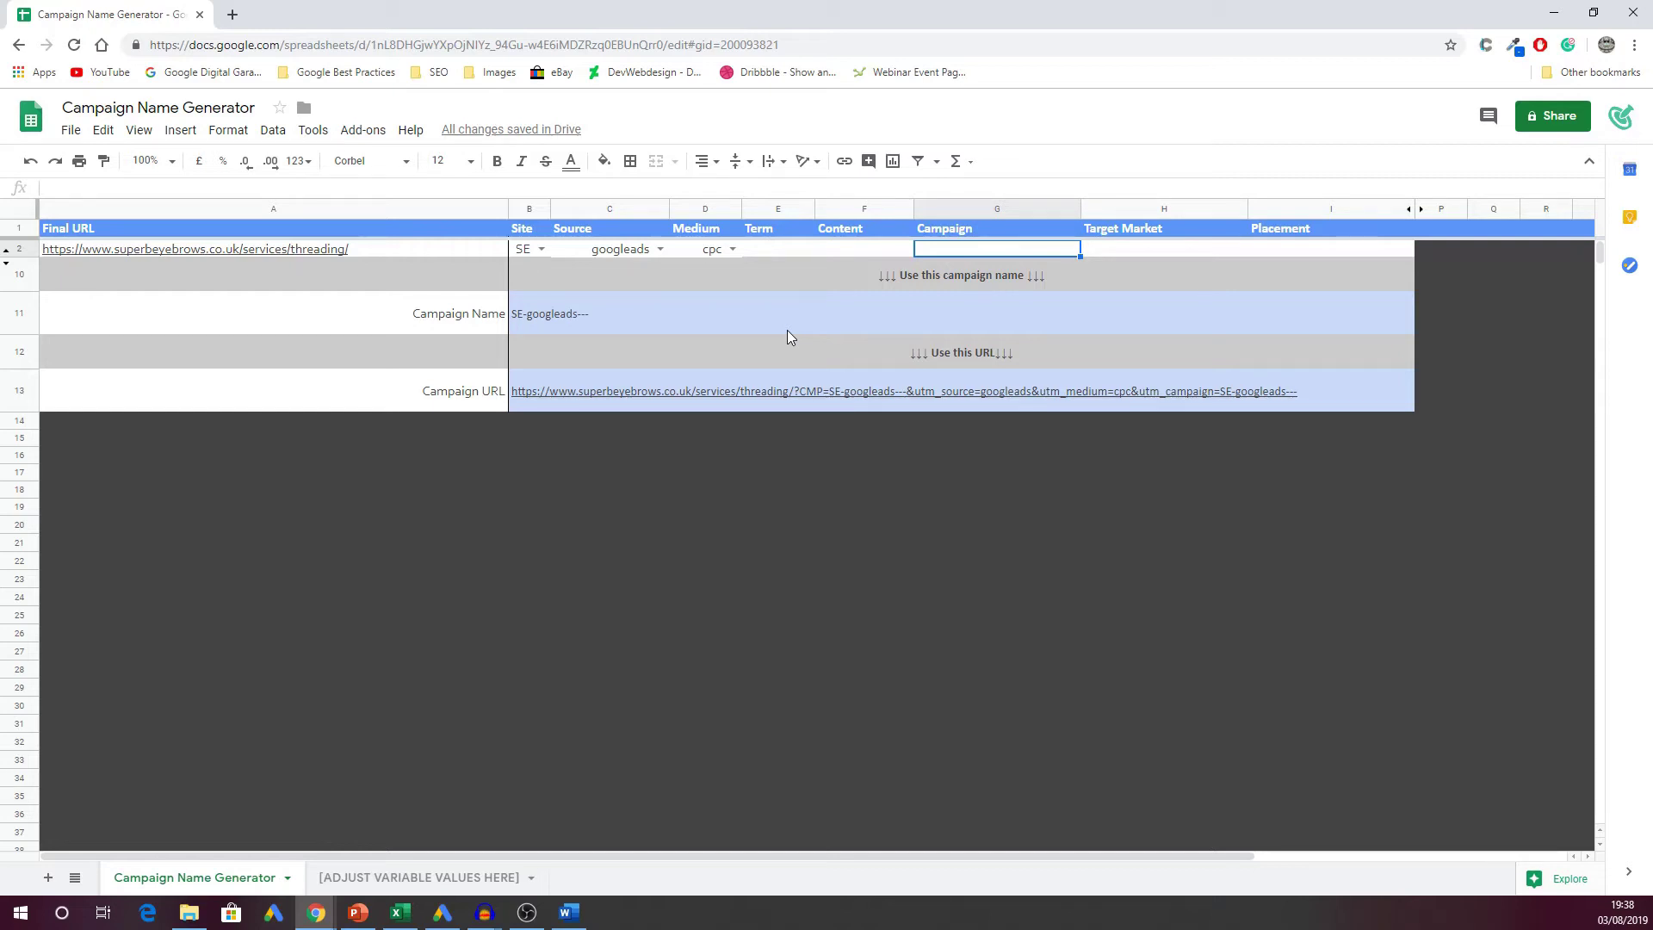
type("T")
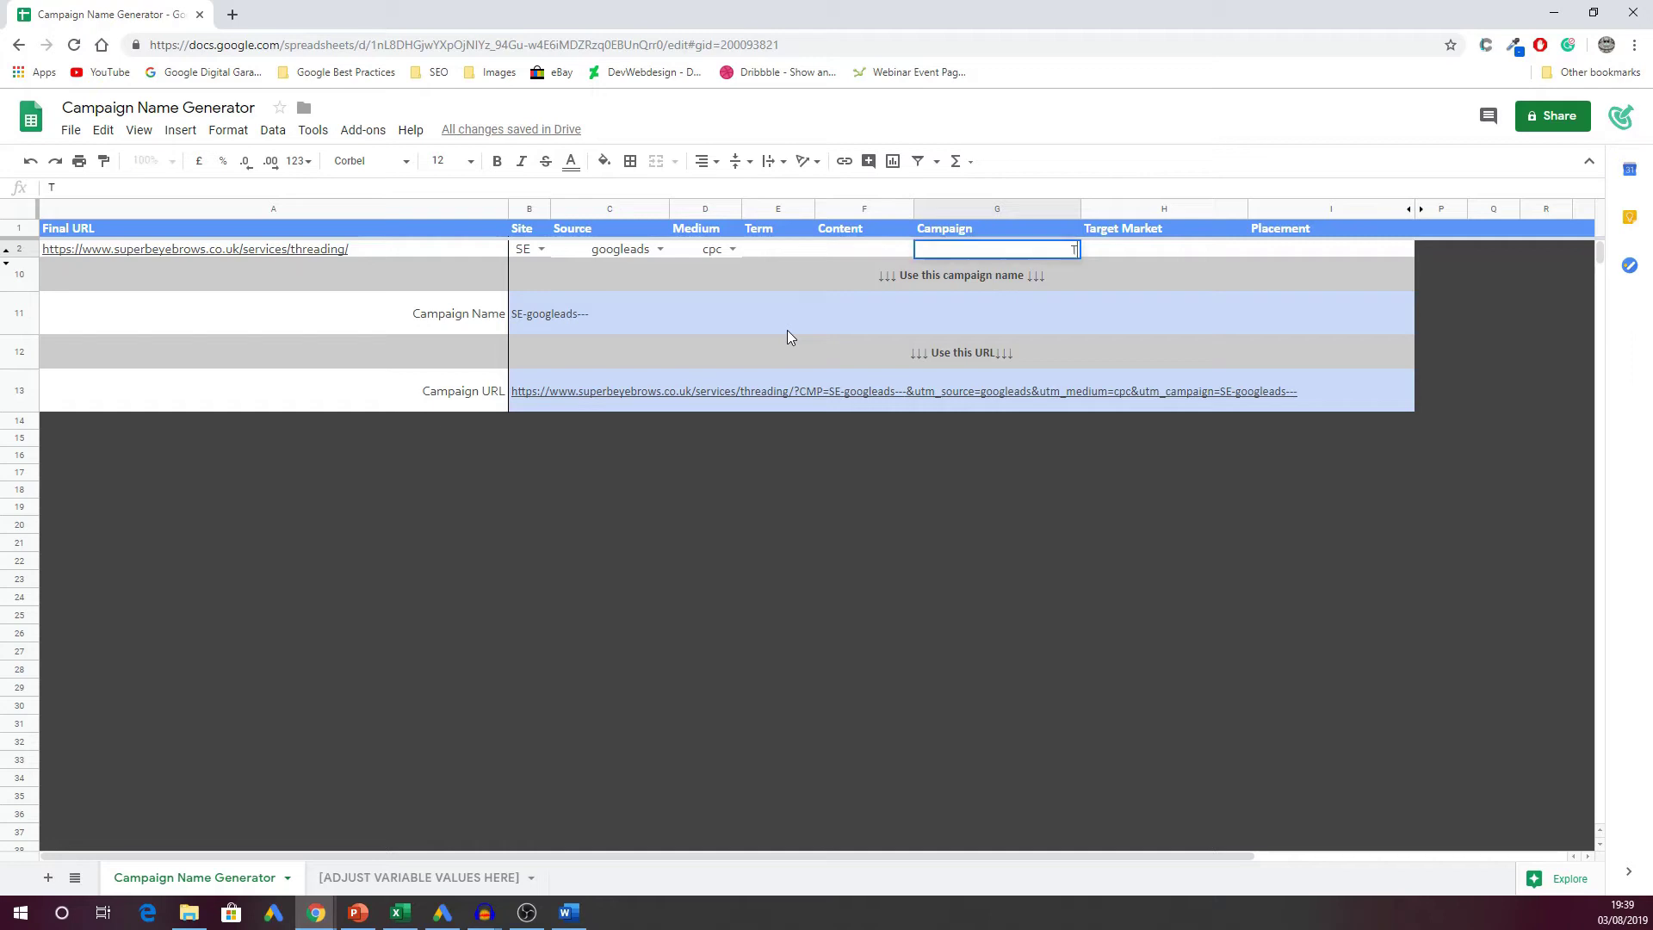
type("hreading terms")
key("Tab")
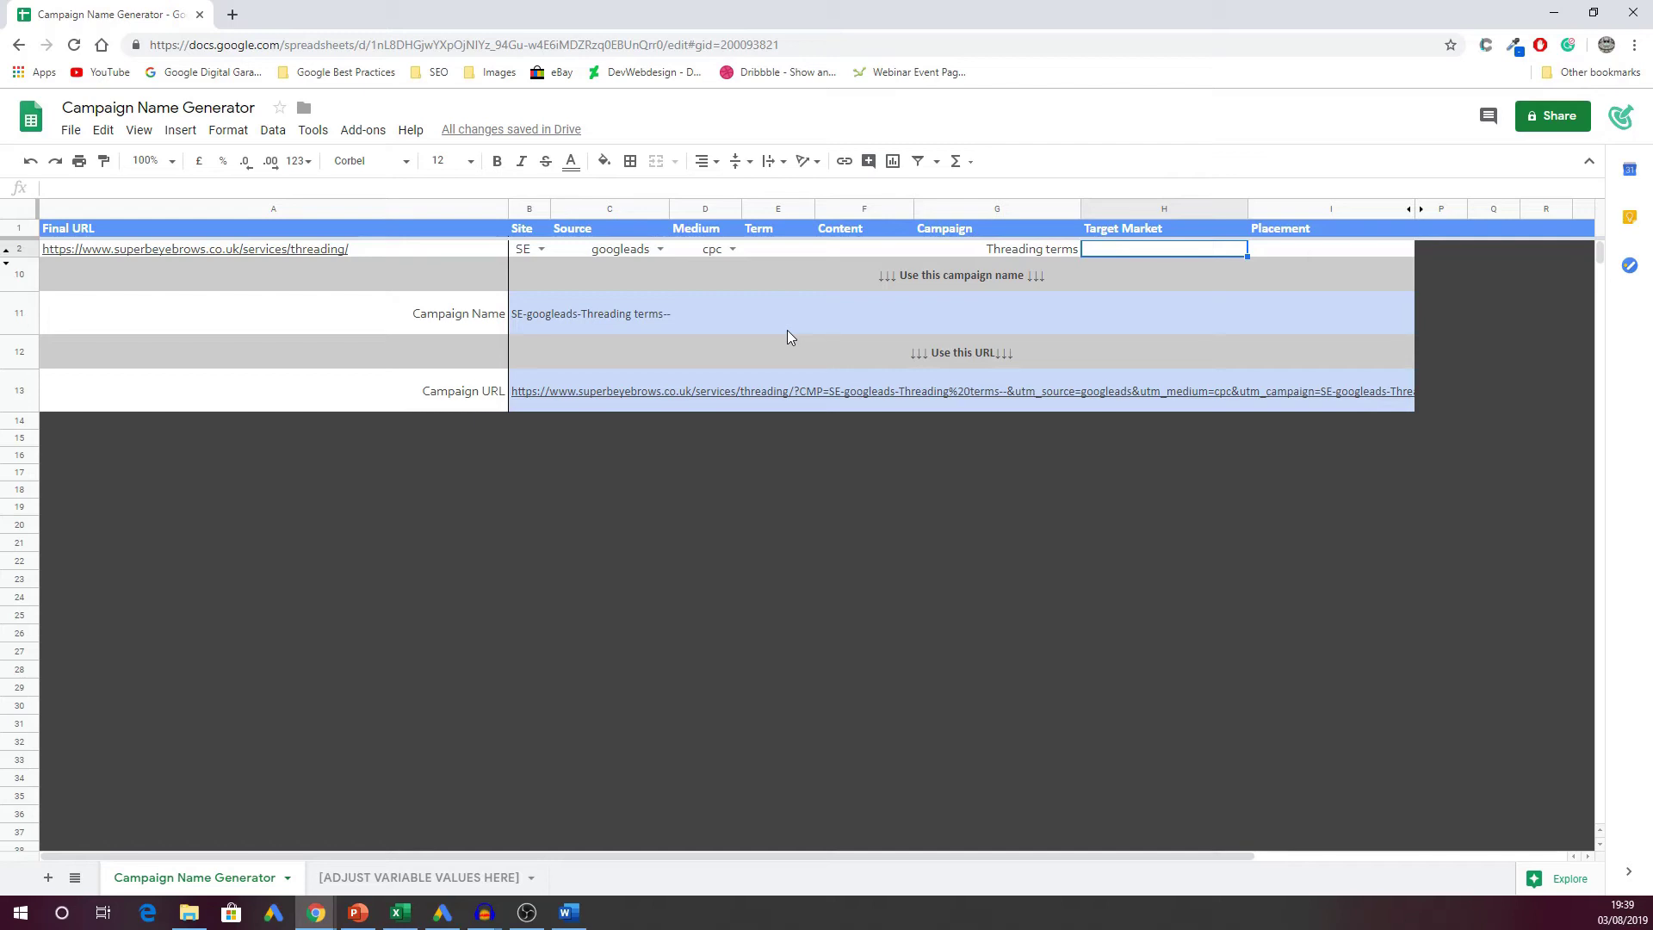
- Enter UK as the Target Market and Search as the Placement
type("UK")
key("Tab")
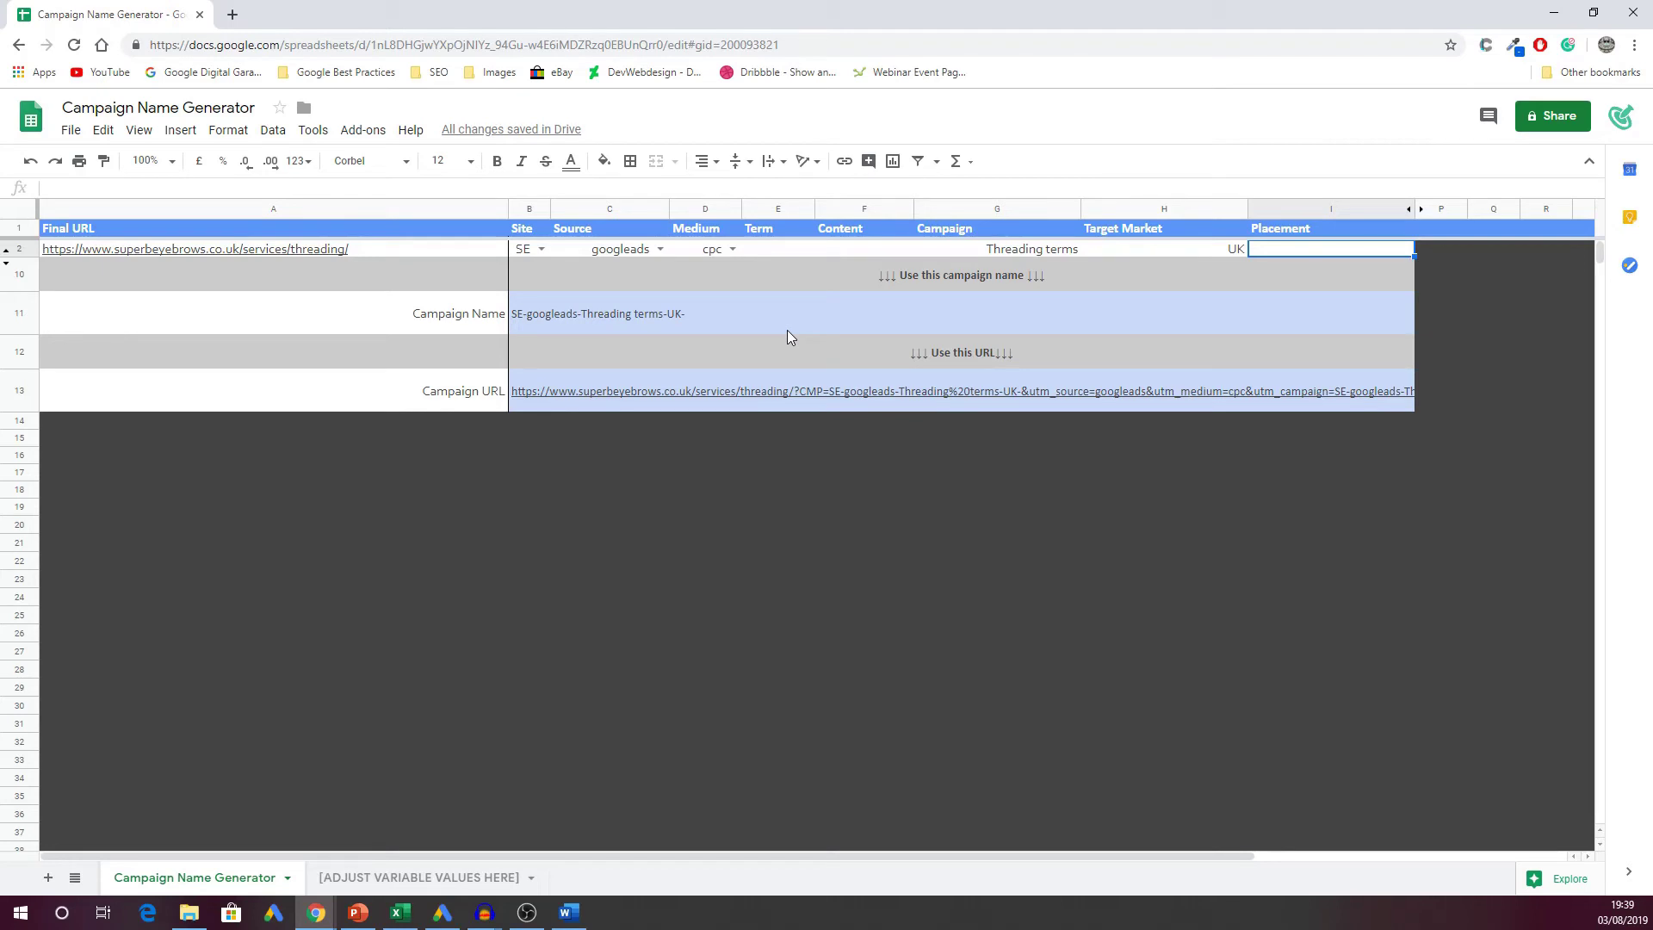
type("Seacr")
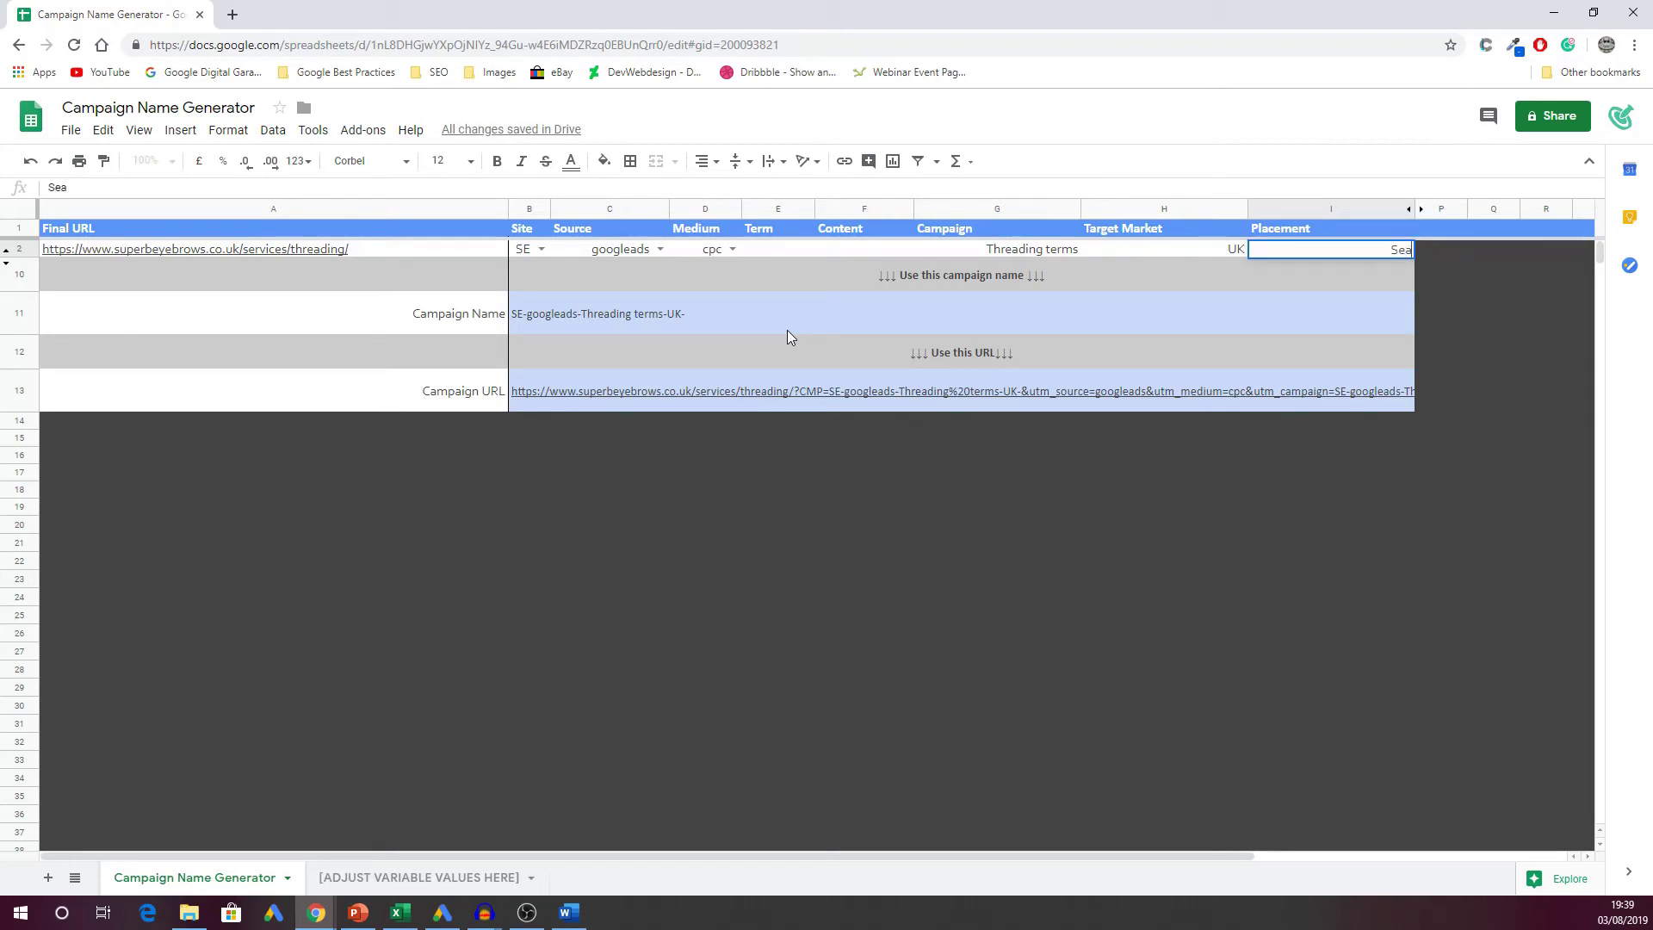
key("BackSpace")
key("BackSpace")
type("rch")
key("BackSpace")
key("BackSpace")
key("BackSpace")
type("rch")
- Copy the generated campaign name
left_click(787, 329)
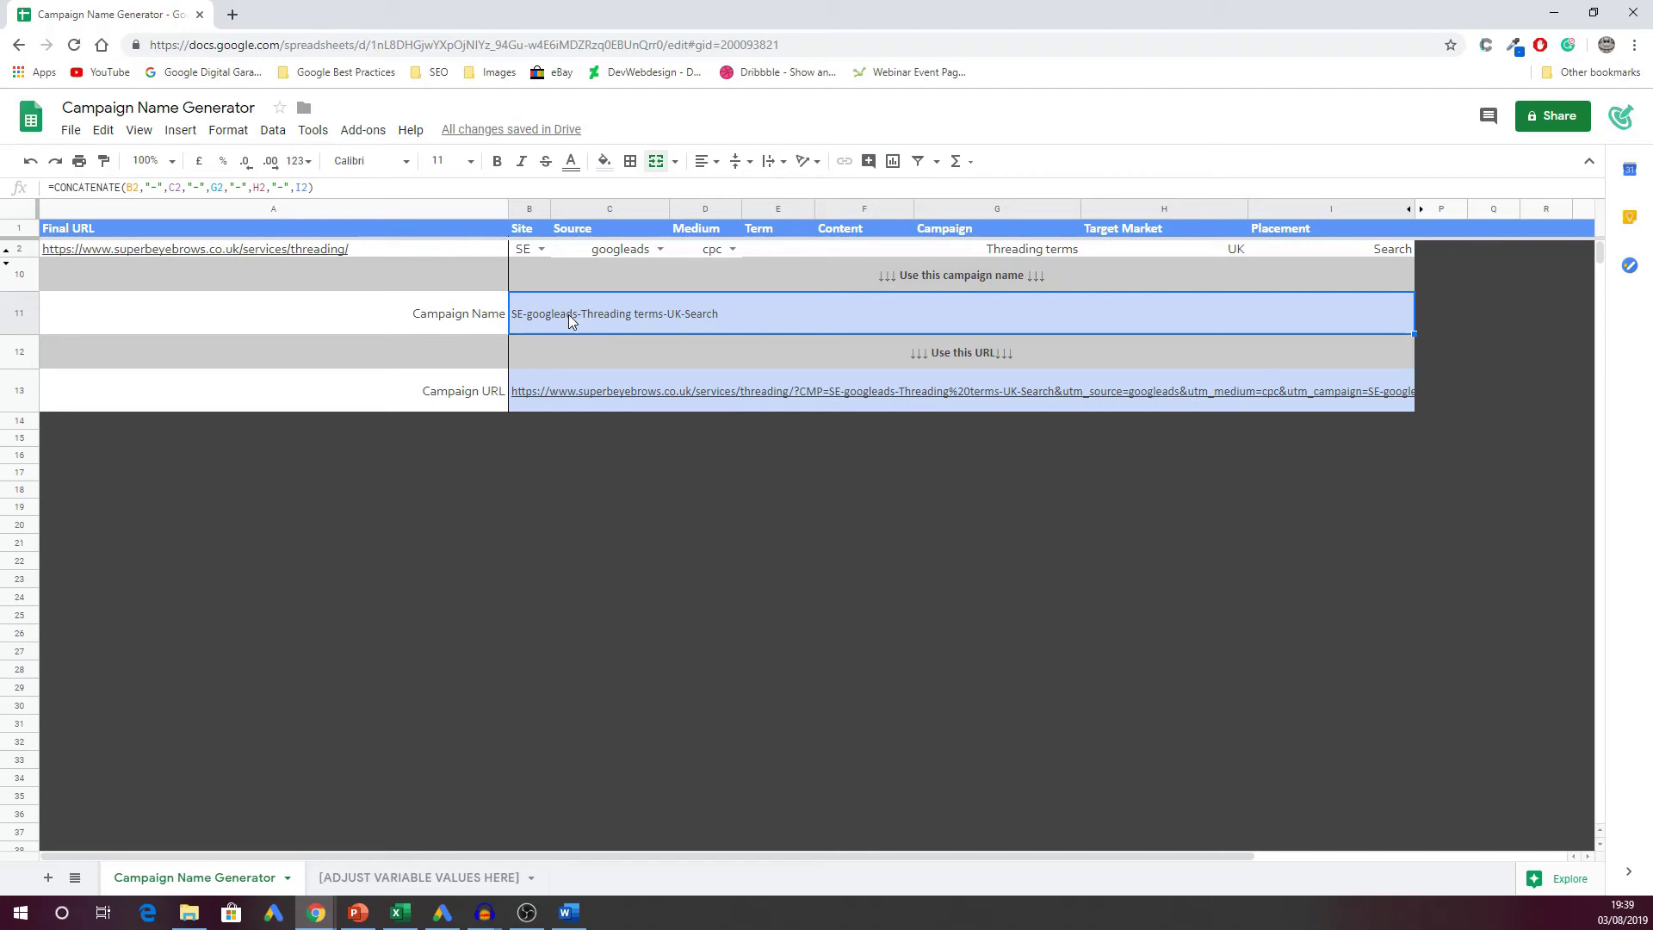
key("ctrl+c")
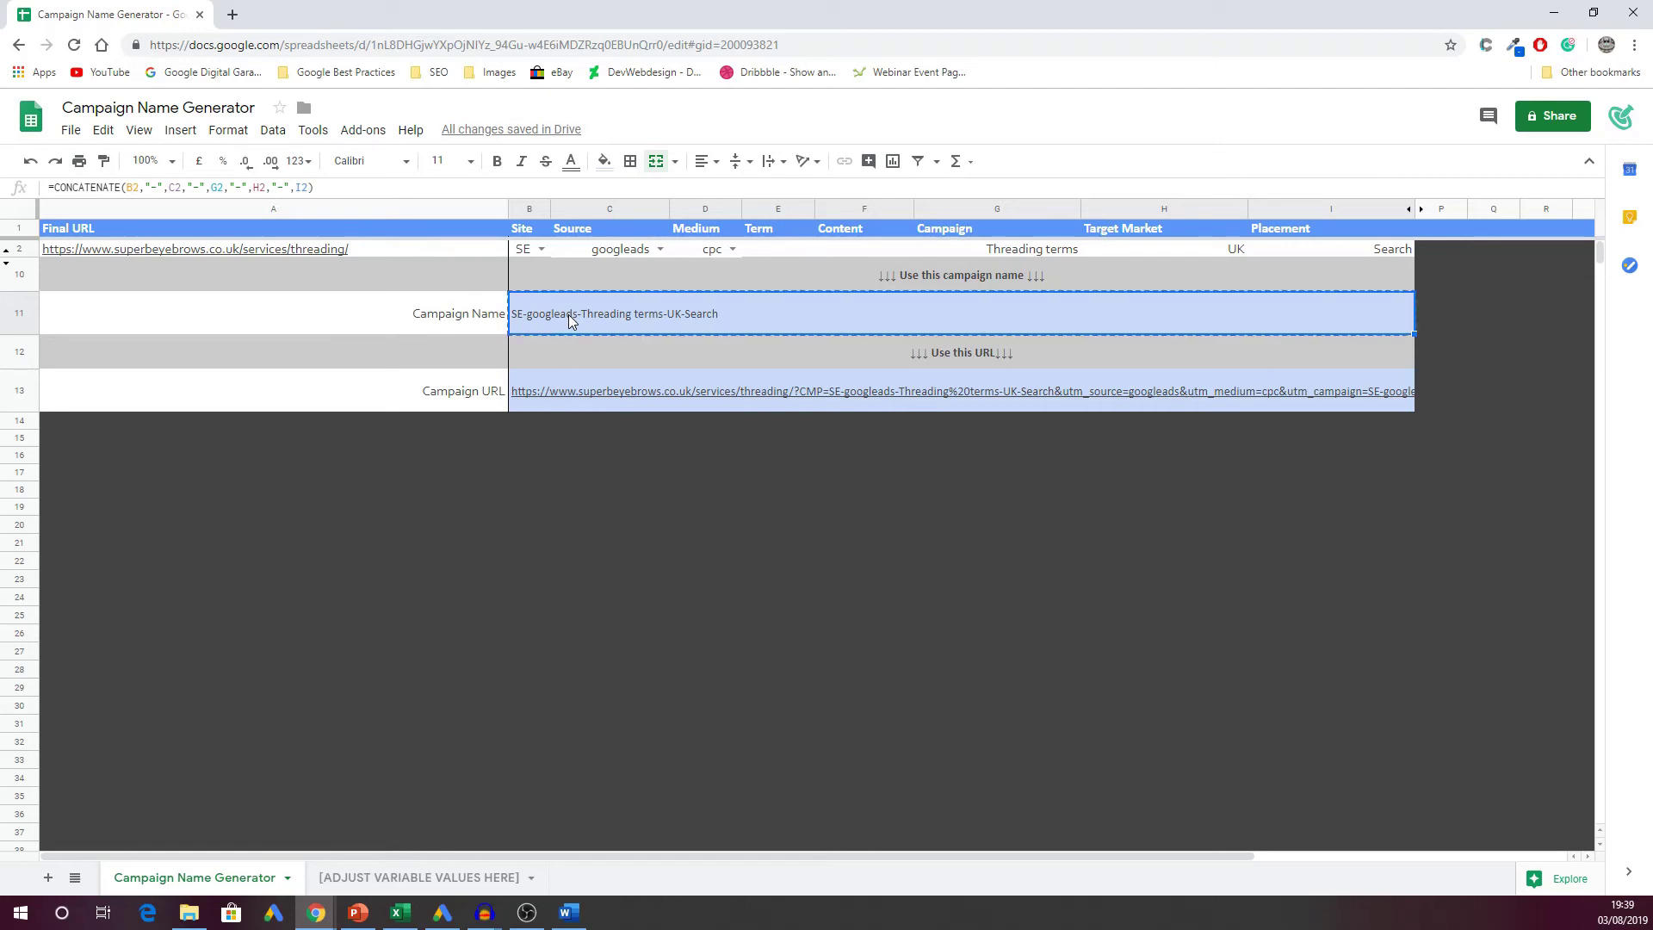